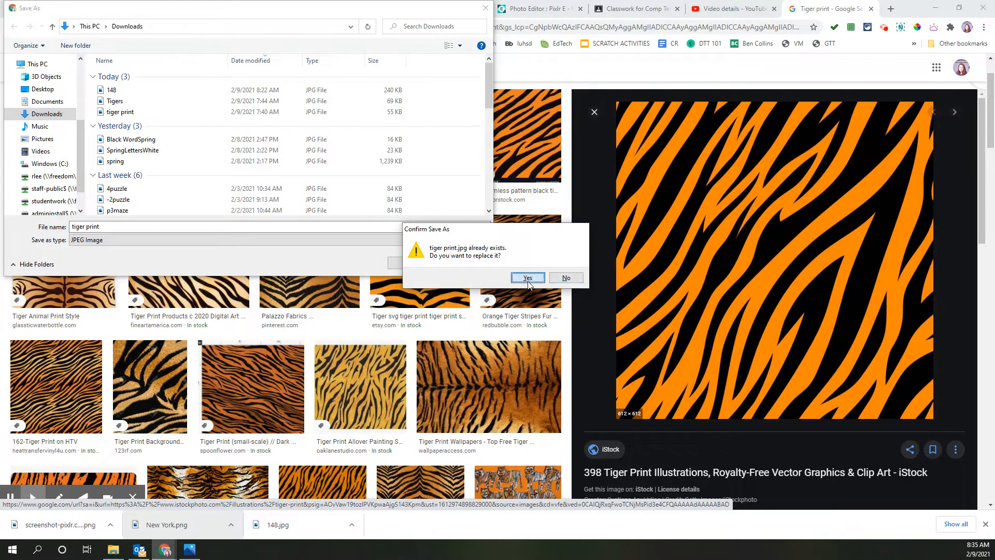
# Save the tiger print image over the existing tiger print.jpg, and open the Pixlr E editor in a new browser tab.
pyautogui.click(528, 278)
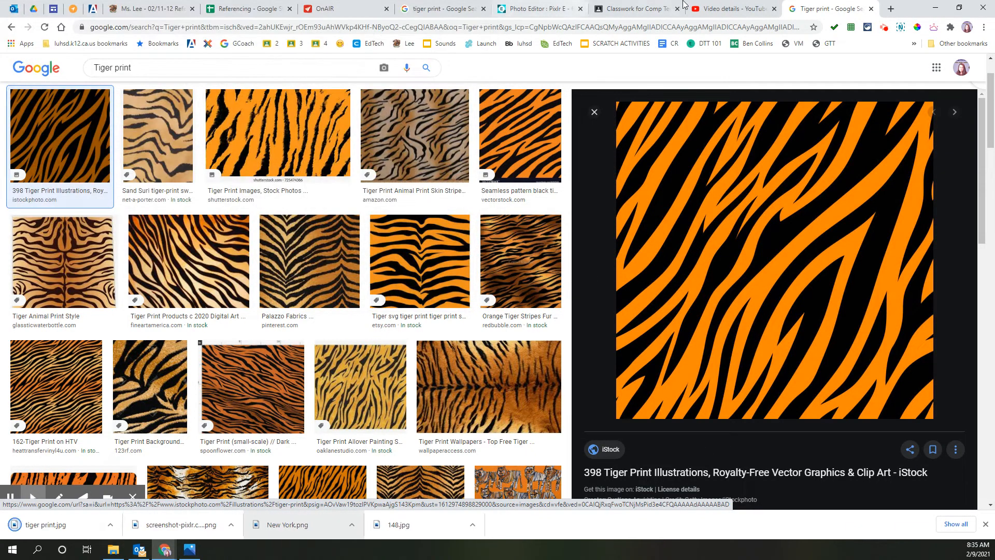
pyautogui.click(890, 9)
pyautogui.write('pi')
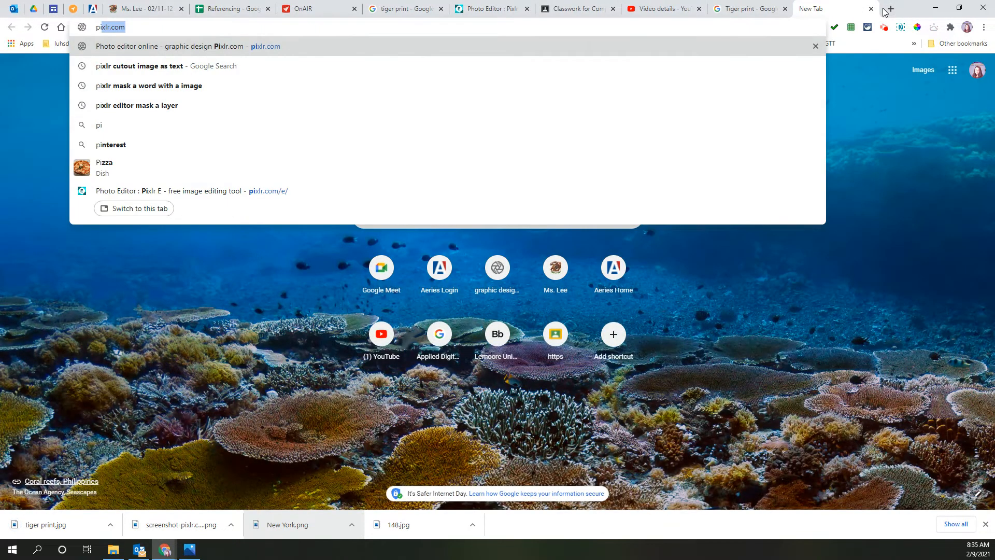
pyautogui.press('Return')
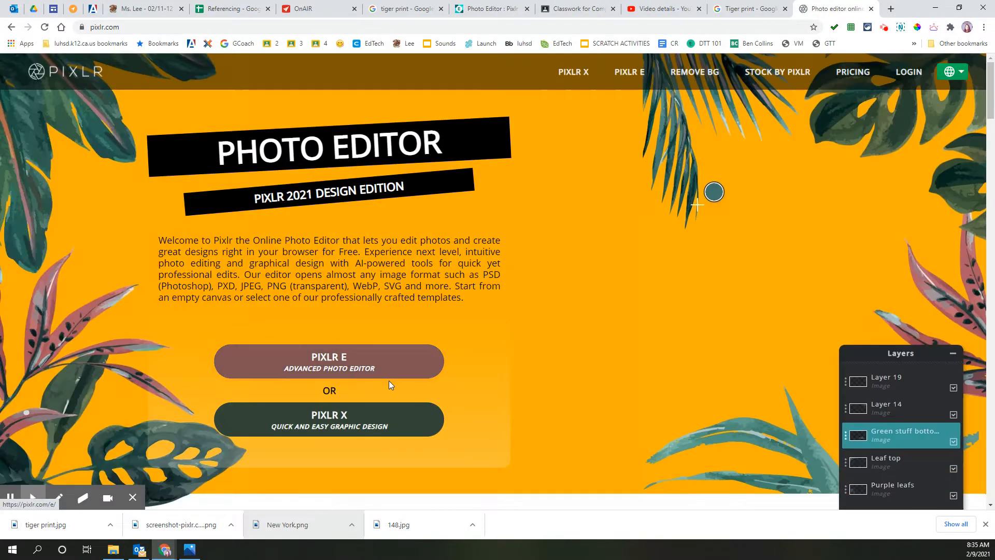
pyautogui.click(353, 357)
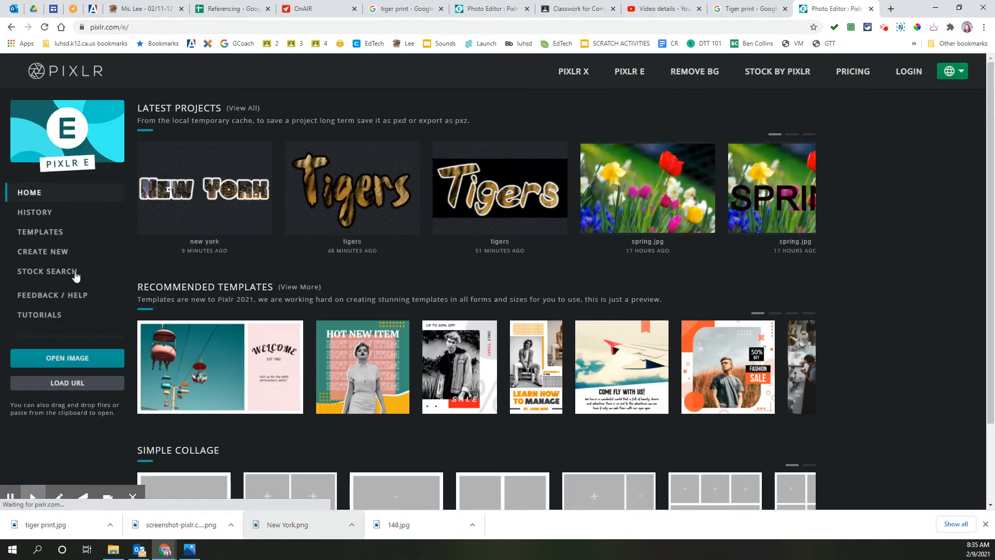
# Create a new blank image named Tigers, 1000 px wide and 800 px high, without a background.
pyautogui.click(37, 253)
pyautogui.click(190, 164)
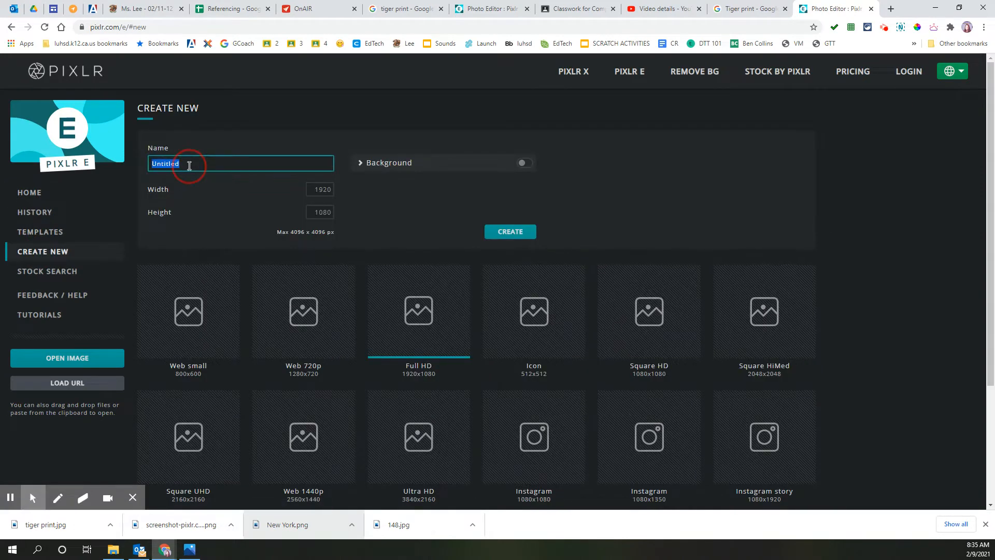
pyautogui.write('Tigers')
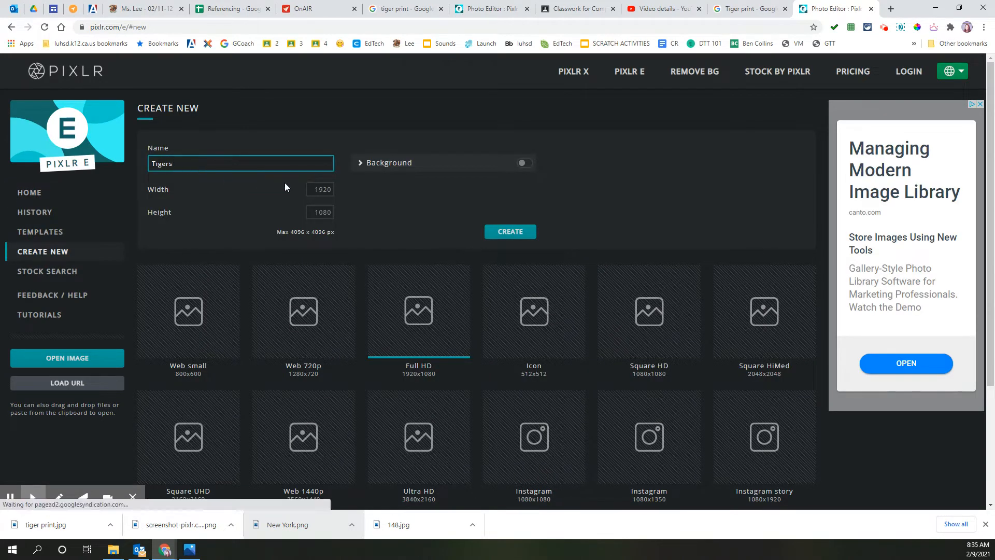
pyautogui.click(316, 189)
pyautogui.write('1000')
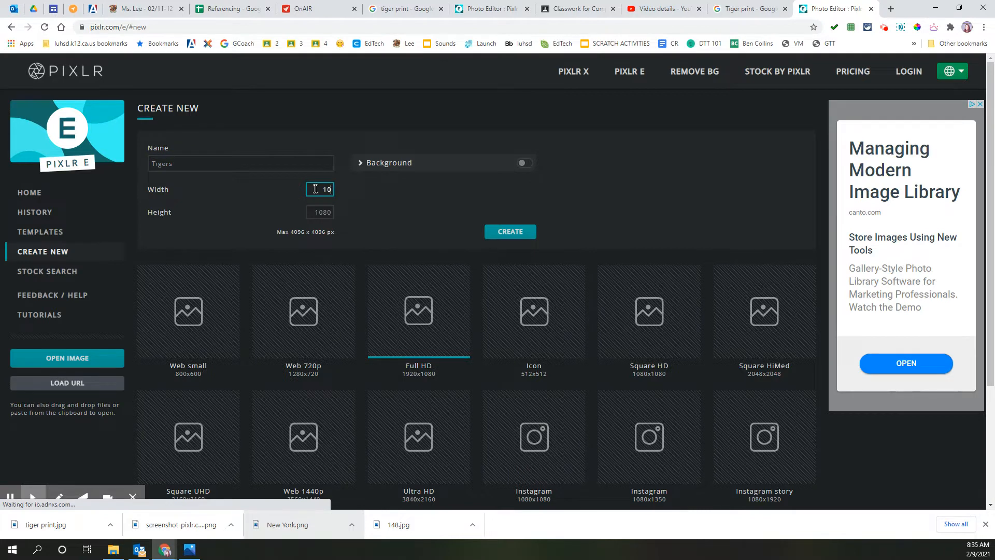
pyautogui.press('Tab')
pyautogui.write('8')
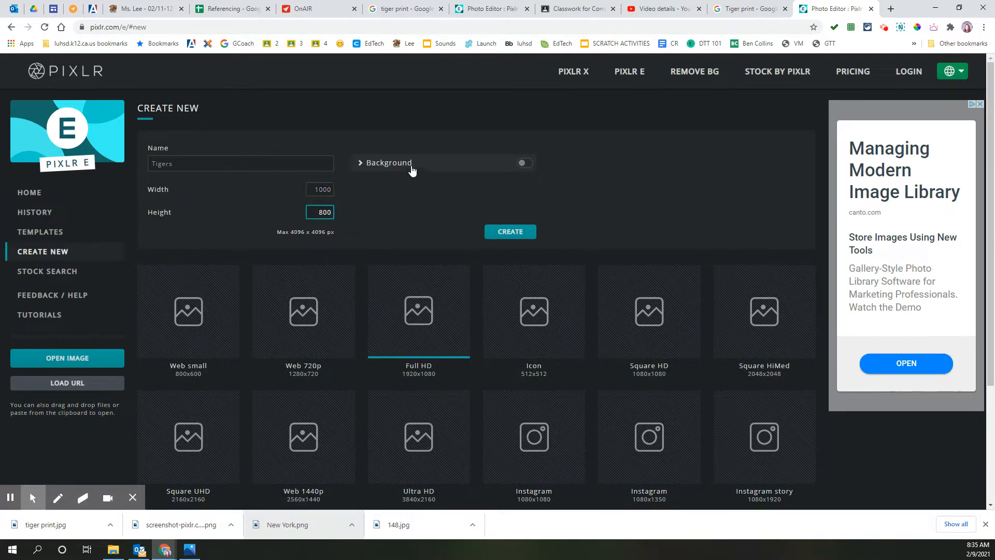
pyautogui.click(510, 235)
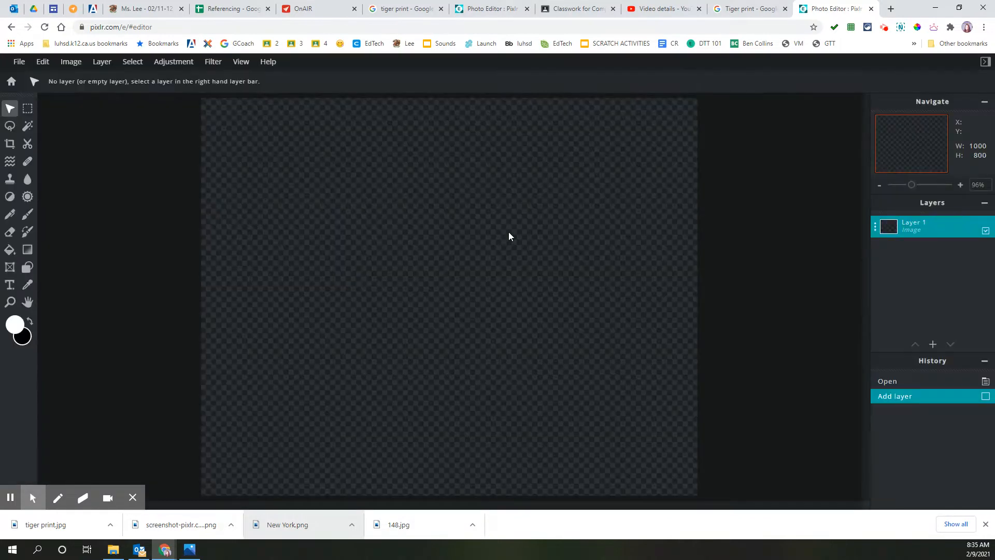
# Add a new text layer to the canvas reading "Tigers".
pyautogui.click(9, 284)
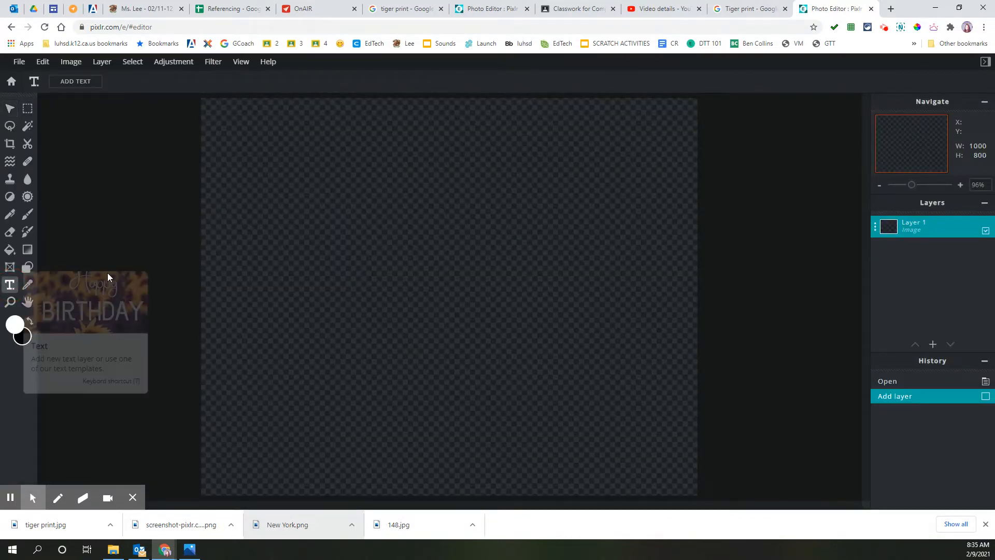
pyautogui.click(257, 250)
pyautogui.click(577, 313)
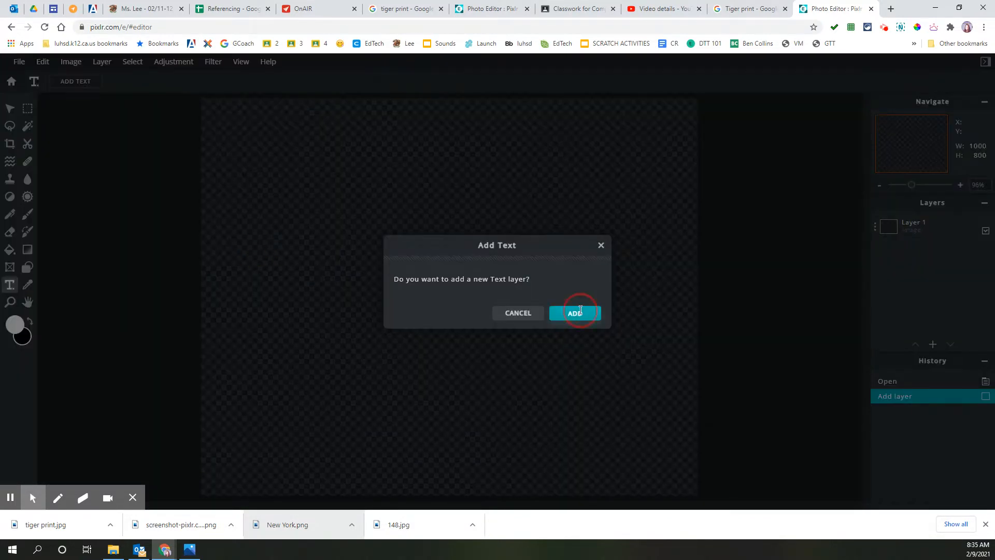
pyautogui.write('Tigers')
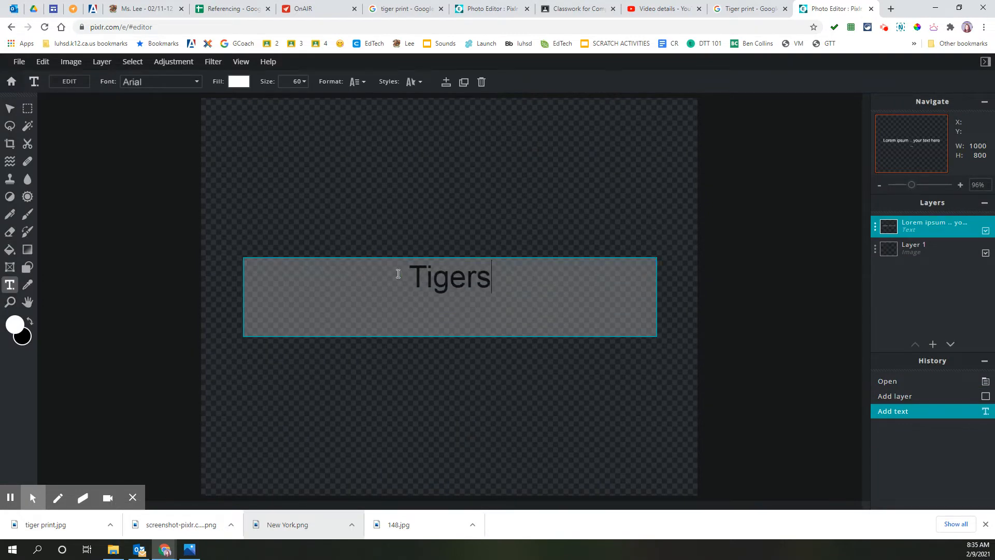
# Enlarge the "Tigers" text to size 240.
pyautogui.moveTo(406, 274); pyautogui.dragTo(500, 273)
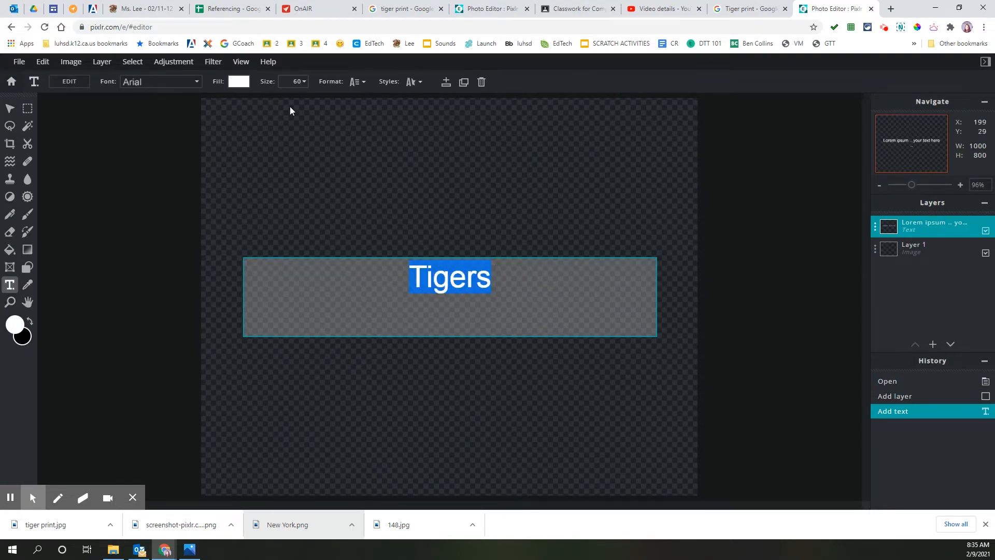
pyautogui.click(239, 84)
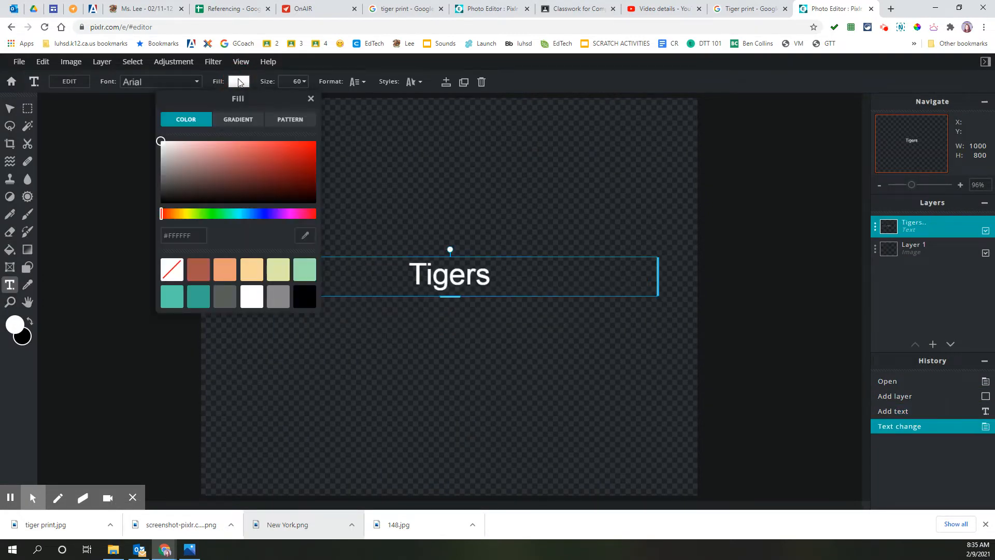
pyautogui.click(423, 259)
pyautogui.doubleClick(423, 269)
pyautogui.click(300, 82)
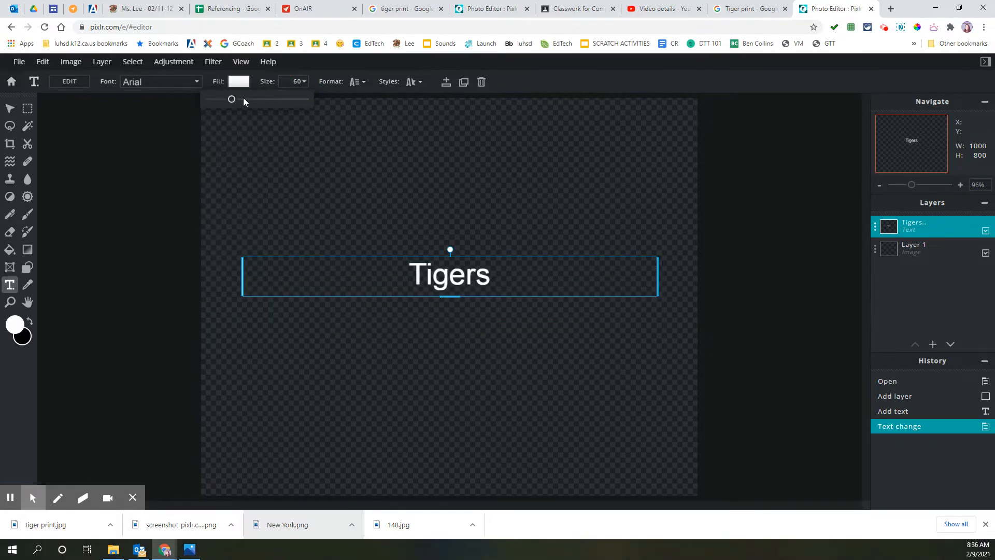
pyautogui.moveTo(244, 101); pyautogui.dragTo(256, 99)
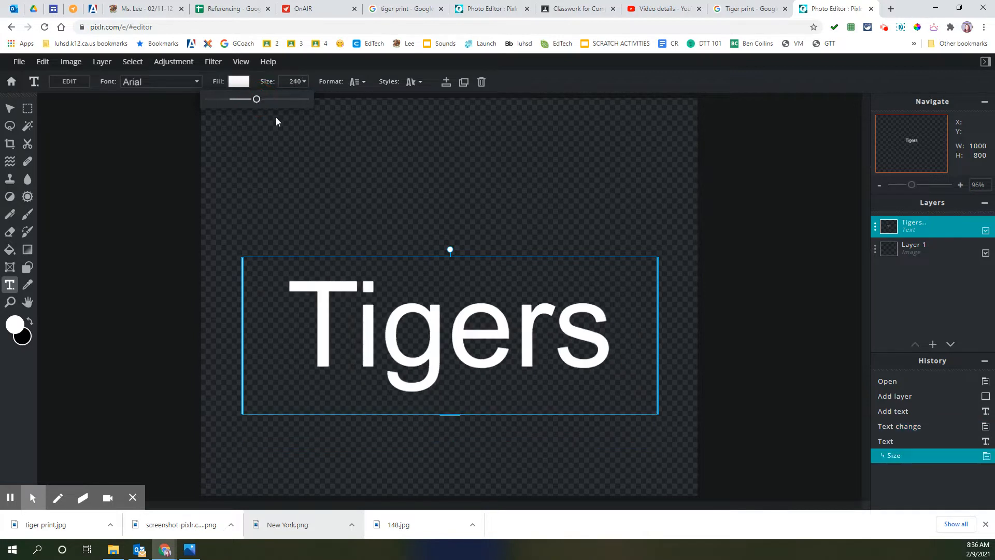
# Try the Aberus font and the Trebuchet MS font on the "Tigers" text.
pyautogui.click(154, 81)
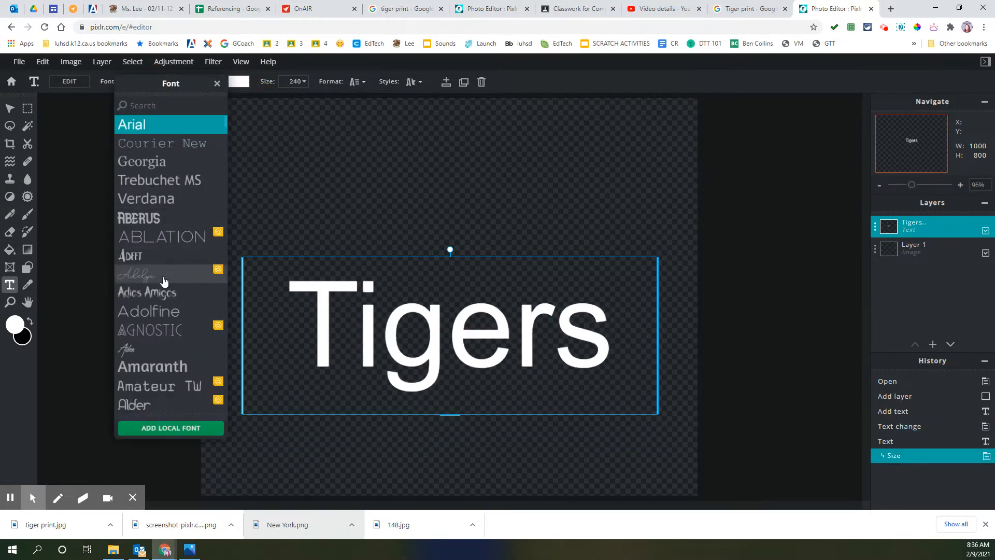
pyautogui.click(141, 220)
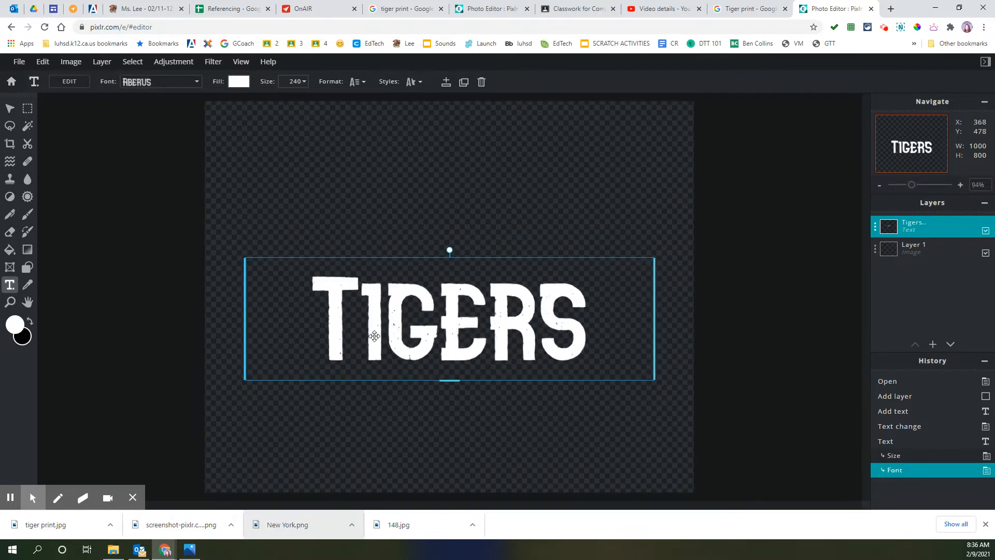
pyautogui.click(146, 87)
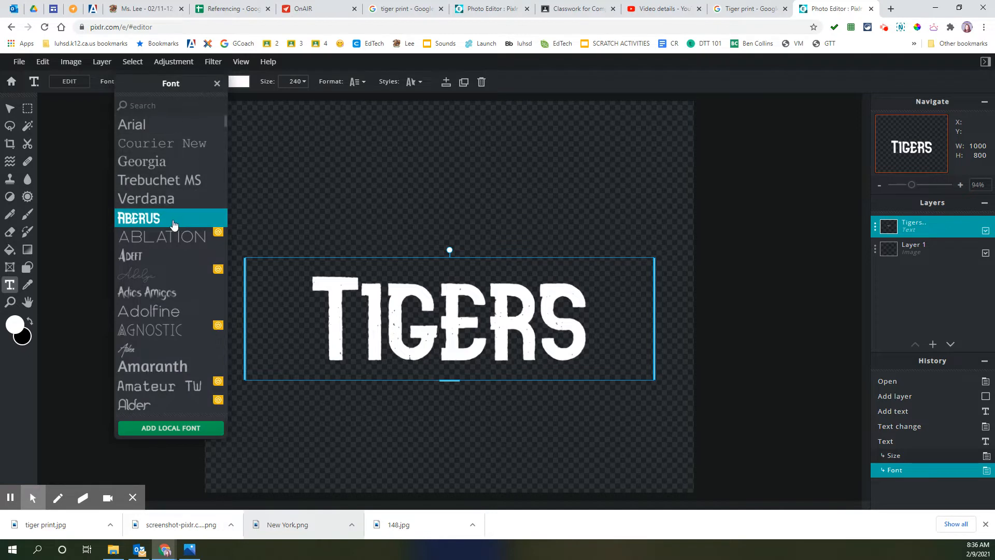
pyautogui.click(159, 179)
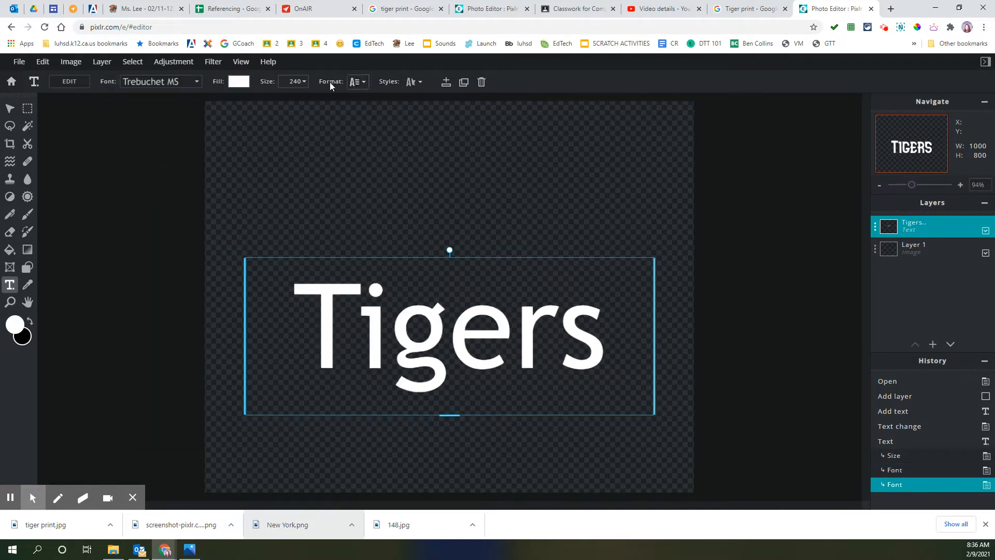
# Make the "Tigers" text bold and change its font to Father and Son.
pyautogui.click(365, 81)
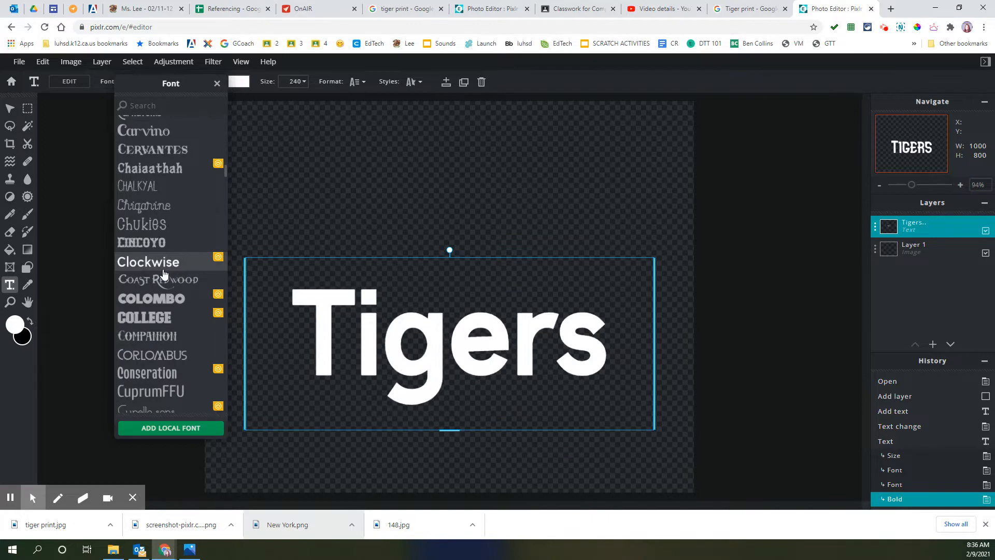
pyautogui.scroll(-1, 163, 271)
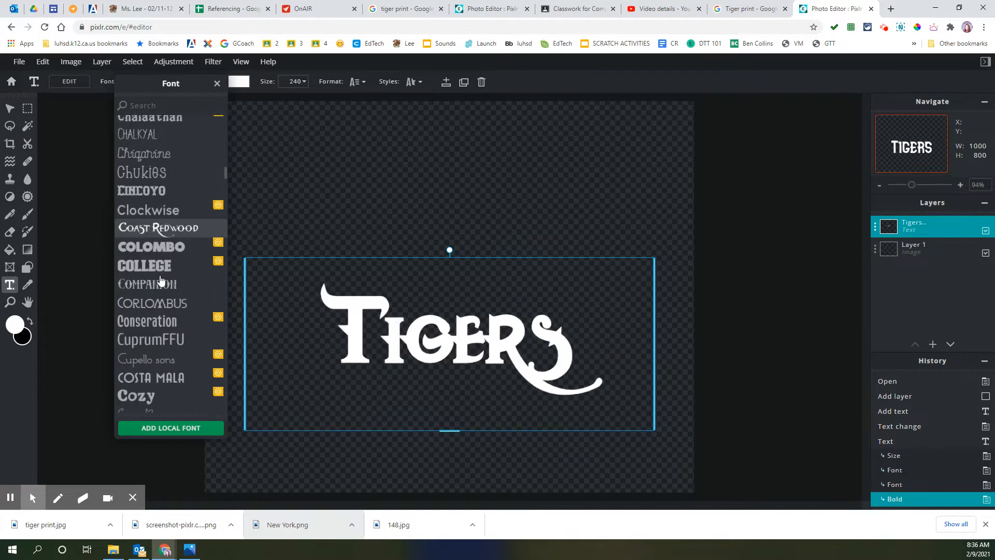
pyautogui.scroll(-3, 166, 288)
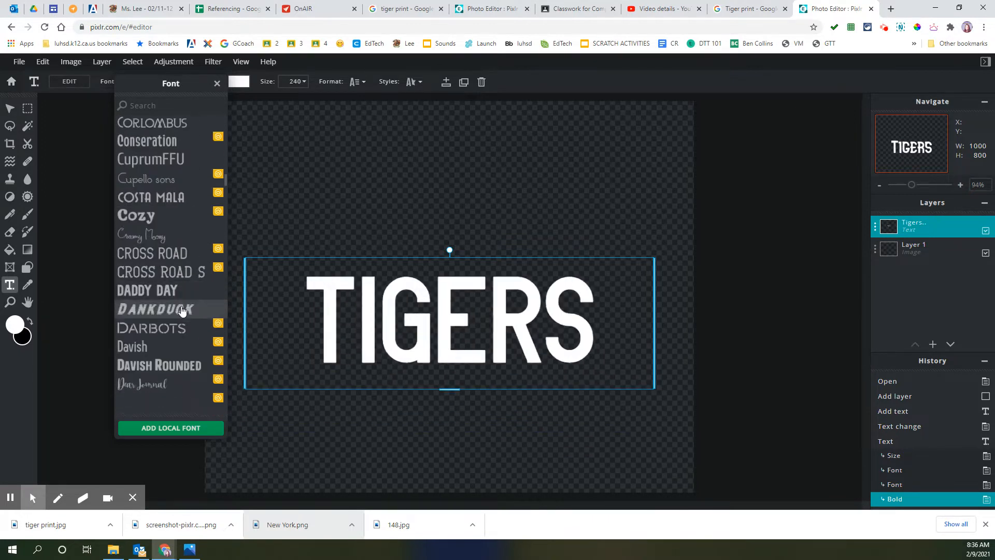
pyautogui.scroll(-2, 187, 290)
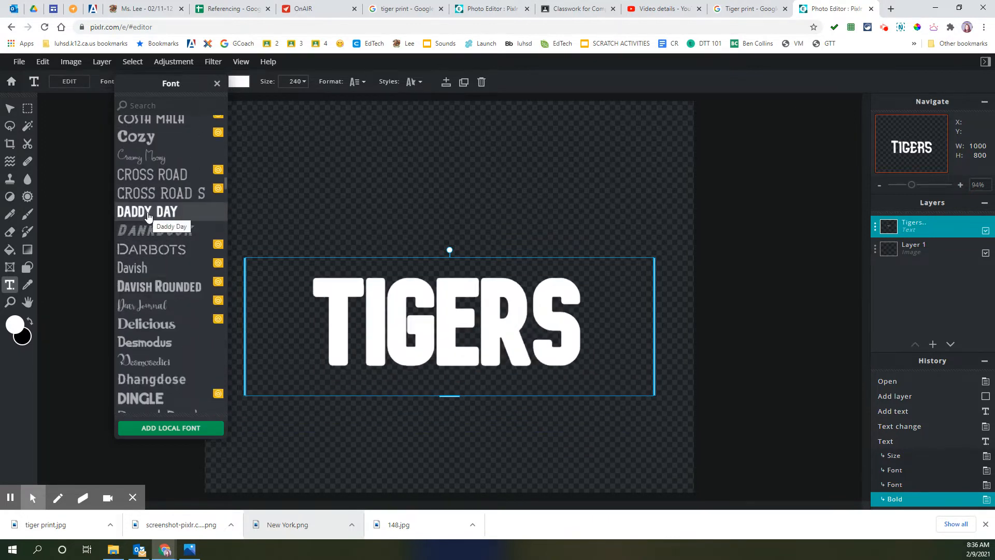
pyautogui.scroll(-8, 150, 259)
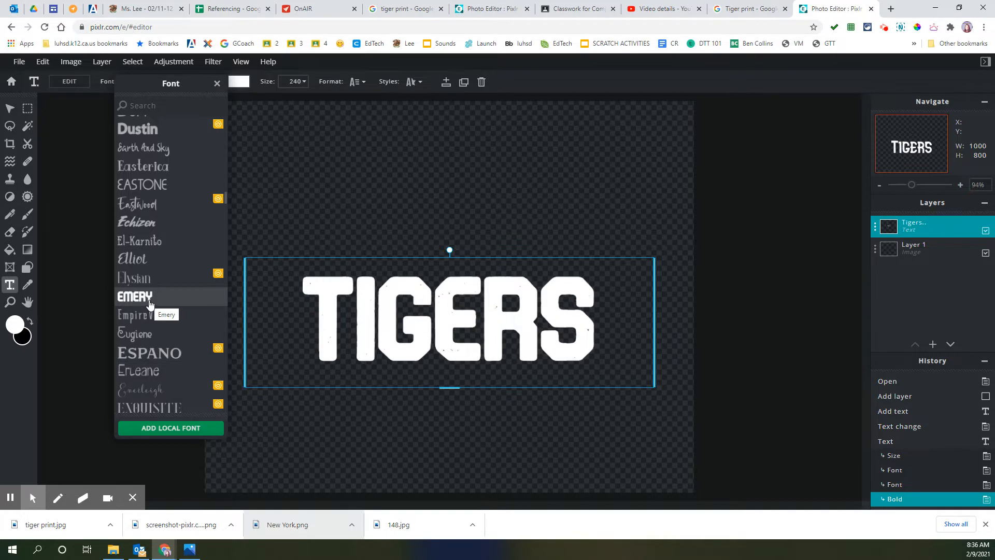
pyautogui.scroll(-4, 149, 305)
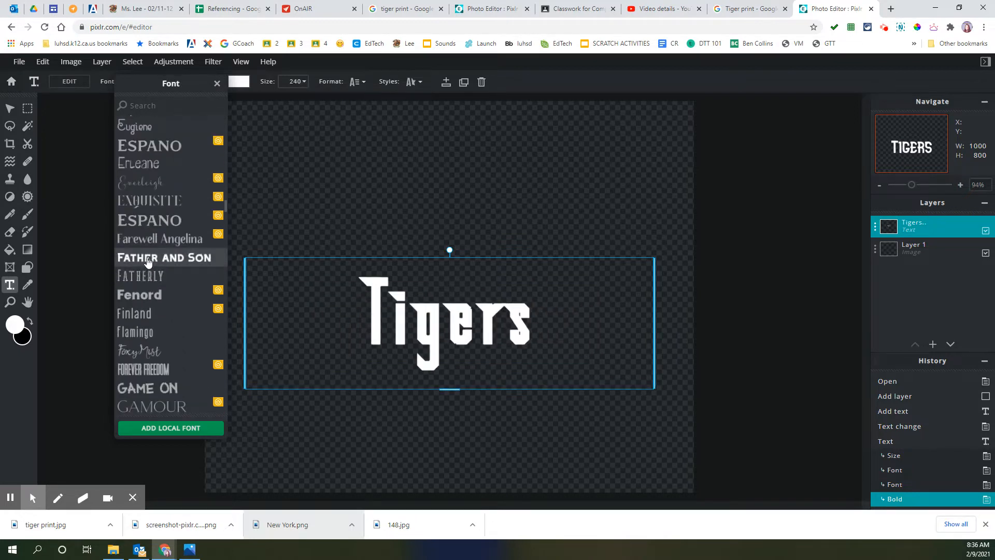
pyautogui.click(148, 260)
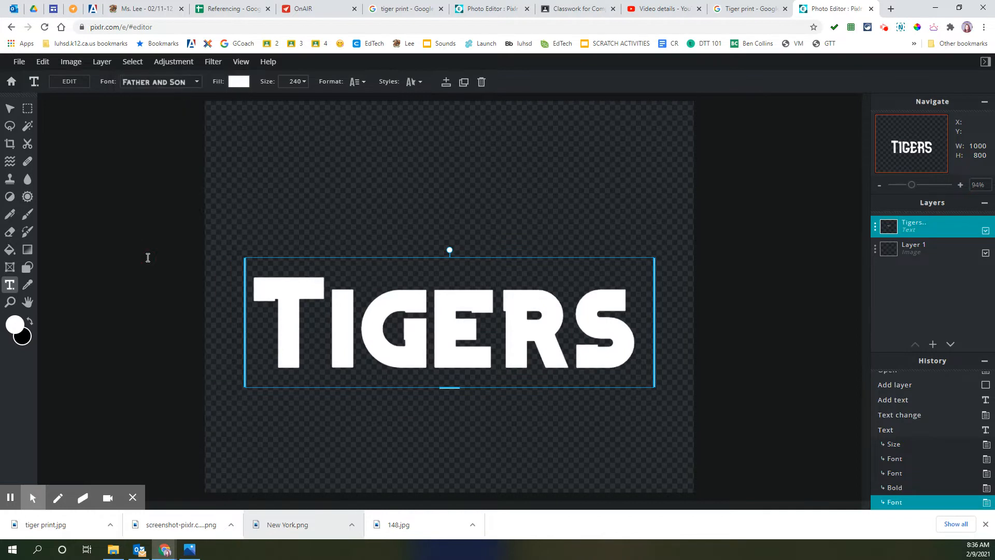
# Widen the text box on both sides to nearly the canvas width and set the text size to 265.
pyautogui.moveTo(245, 265); pyautogui.dragTo(207, 264)
pyautogui.moveTo(655, 293); pyautogui.dragTo(671, 293)
pyautogui.click(304, 81)
pyautogui.moveTo(255, 98); pyautogui.dragTo(259, 102)
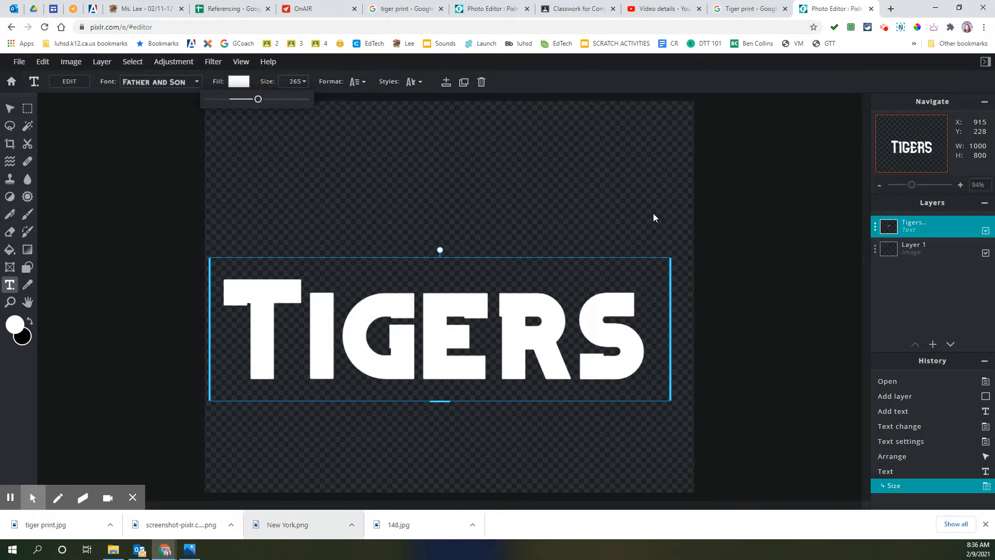
# Merge the "Tigers" text layer down into the empty Layer 1 below it.
pyautogui.click(876, 234)
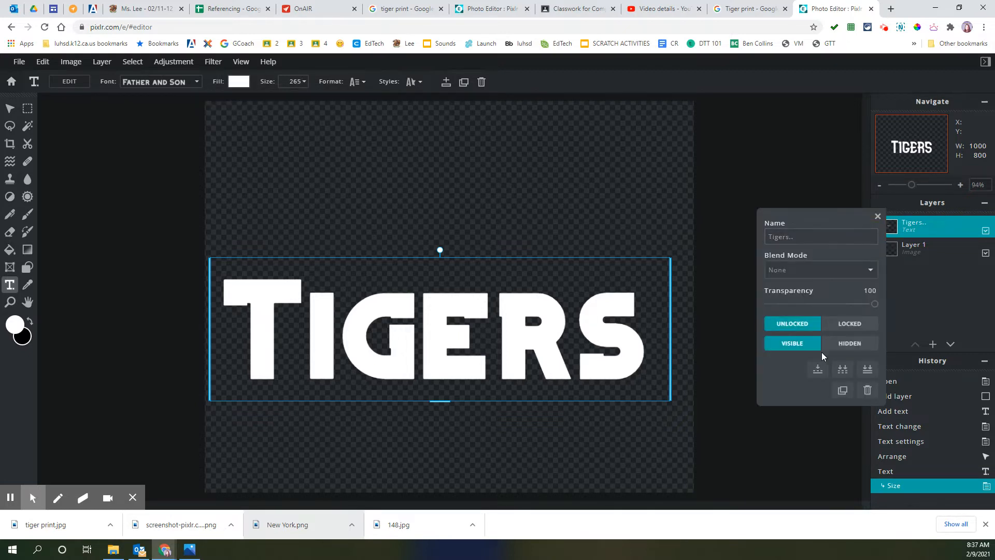
pyautogui.click(816, 369)
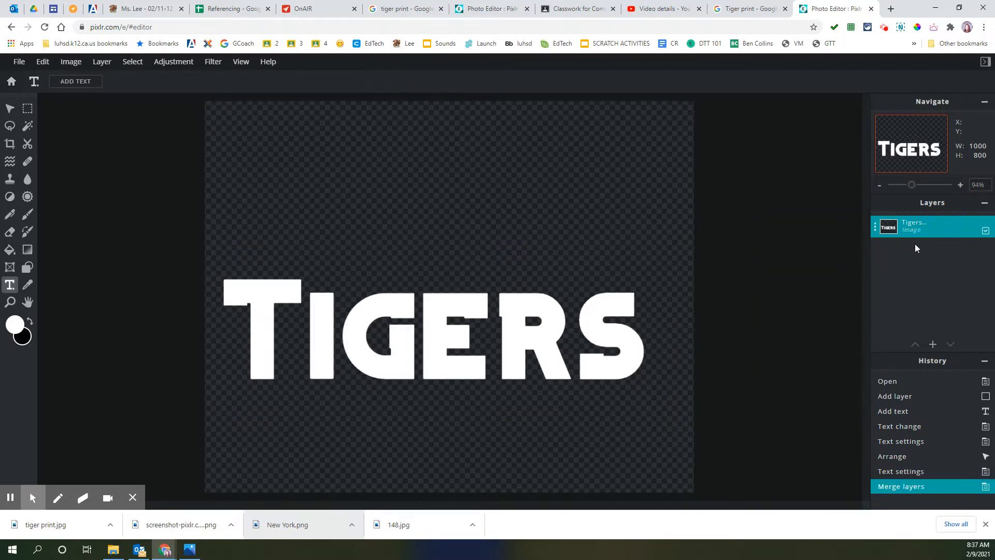
# Add the tiger print image from Downloads as a new layer and move it to the canvas's left edge at X 0, Y 75.
pyautogui.click(102, 64)
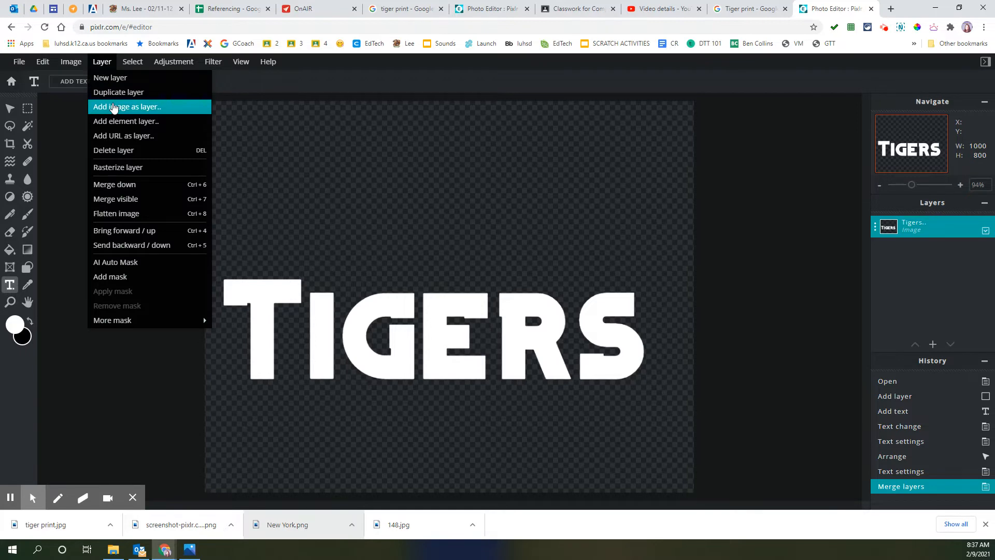
pyautogui.click(113, 107)
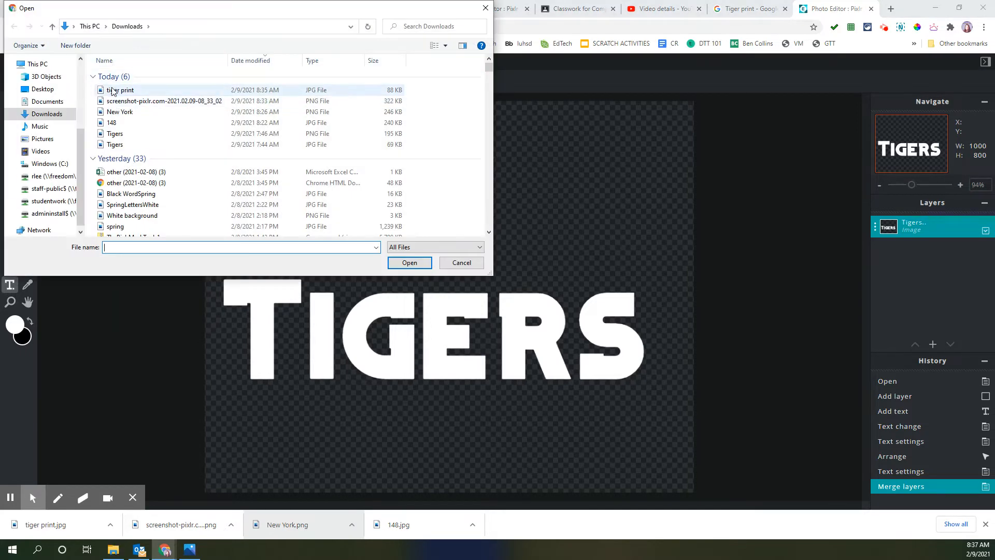
pyautogui.doubleClick(113, 90)
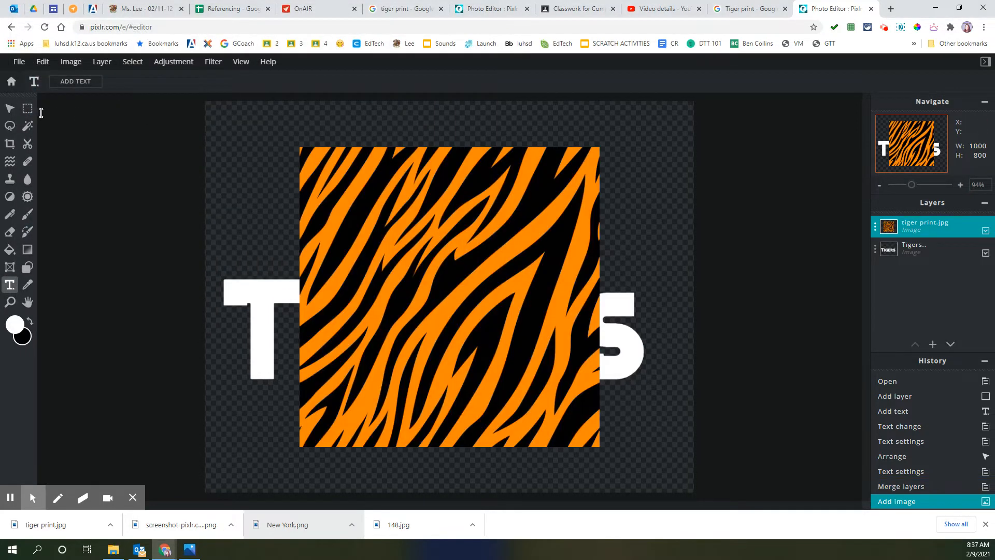
pyautogui.click(10, 109)
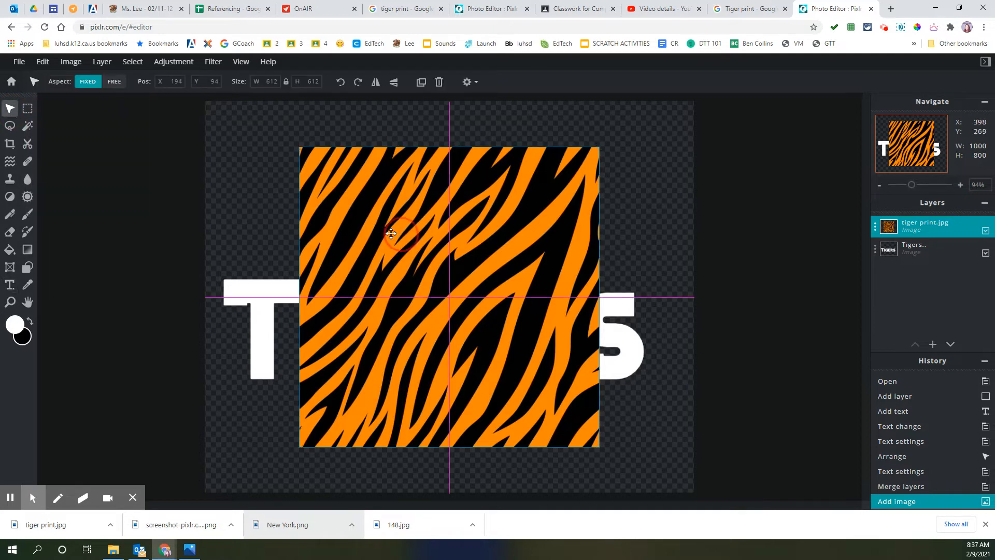
pyautogui.moveTo(425, 238); pyautogui.dragTo(330, 228)
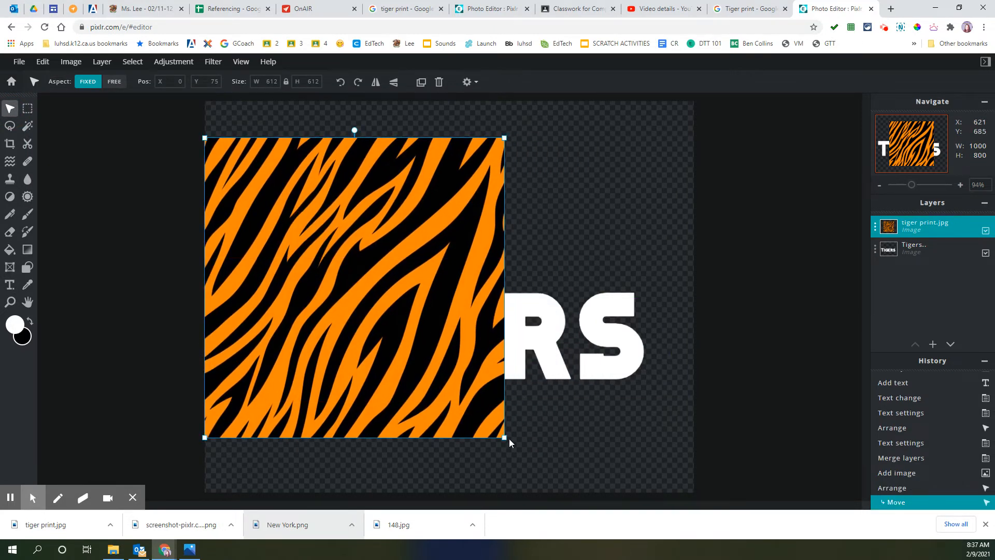
# Enlarge the tiger print to 952 × 952 and centre it horizontally over the word at X 24, Y -118.
pyautogui.moveTo(505, 438); pyautogui.dragTo(579, 446)
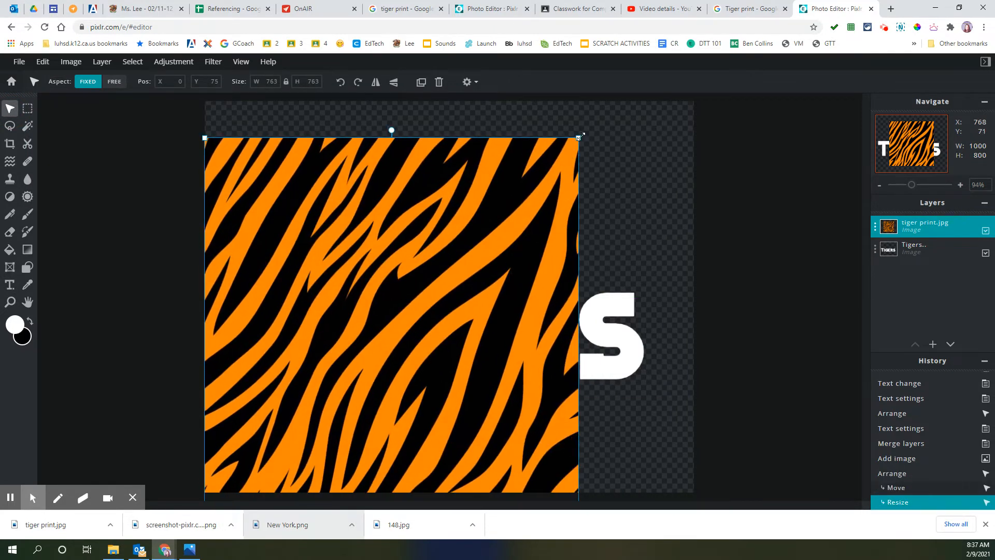
pyautogui.moveTo(580, 137); pyautogui.dragTo(671, 125)
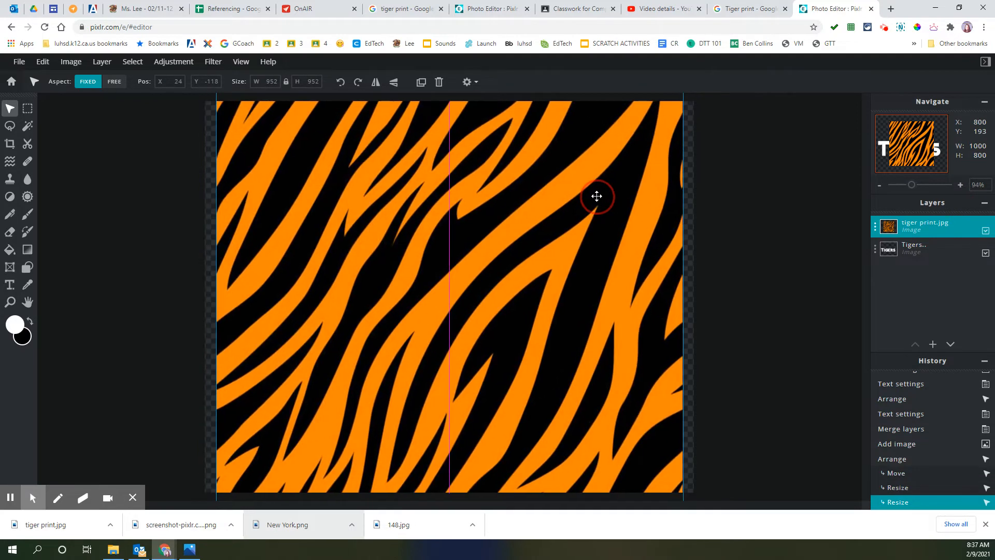
pyautogui.click(597, 196)
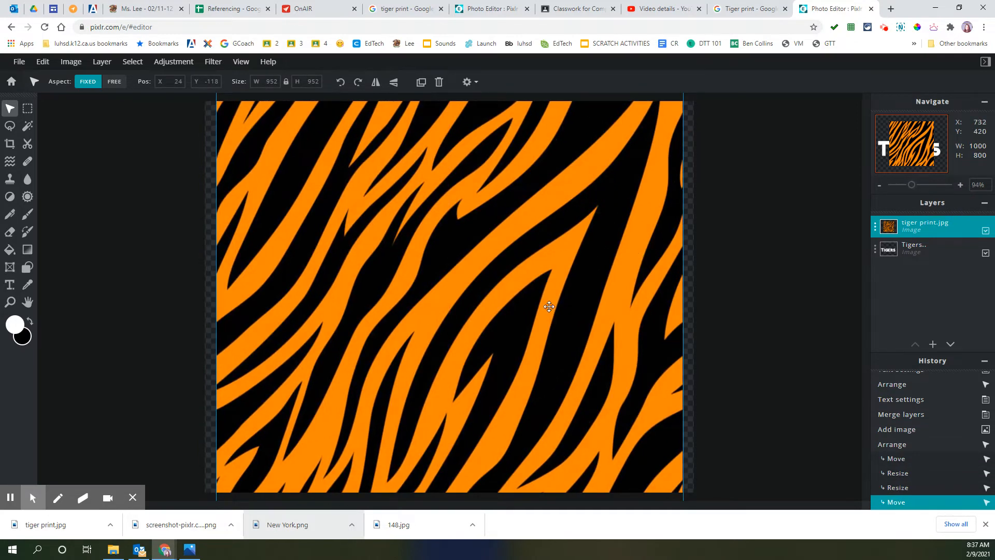
# Set the tiger print layer's transparency to 59 so the word shows through.
pyautogui.click(876, 231)
pyautogui.click(876, 231)
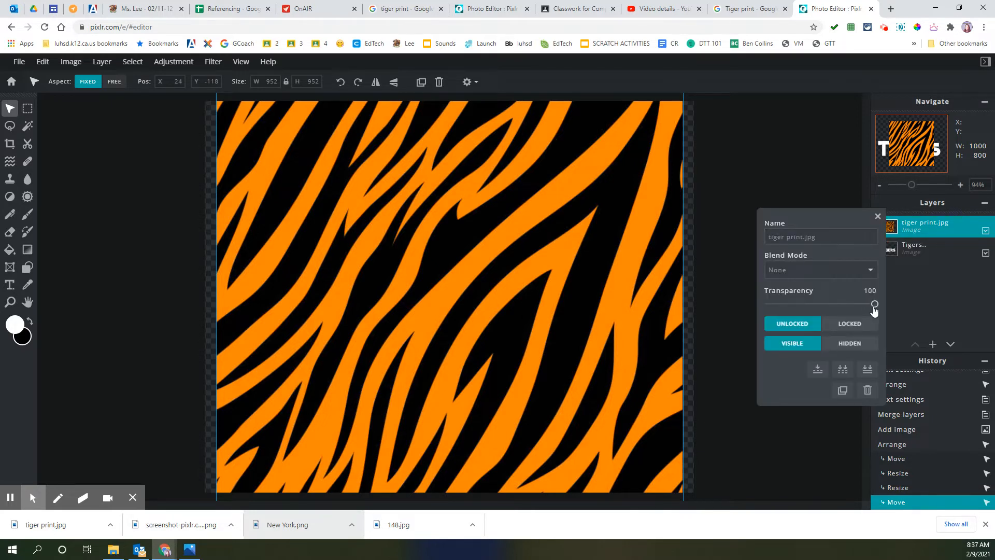
pyautogui.moveTo(874, 306); pyautogui.dragTo(833, 307)
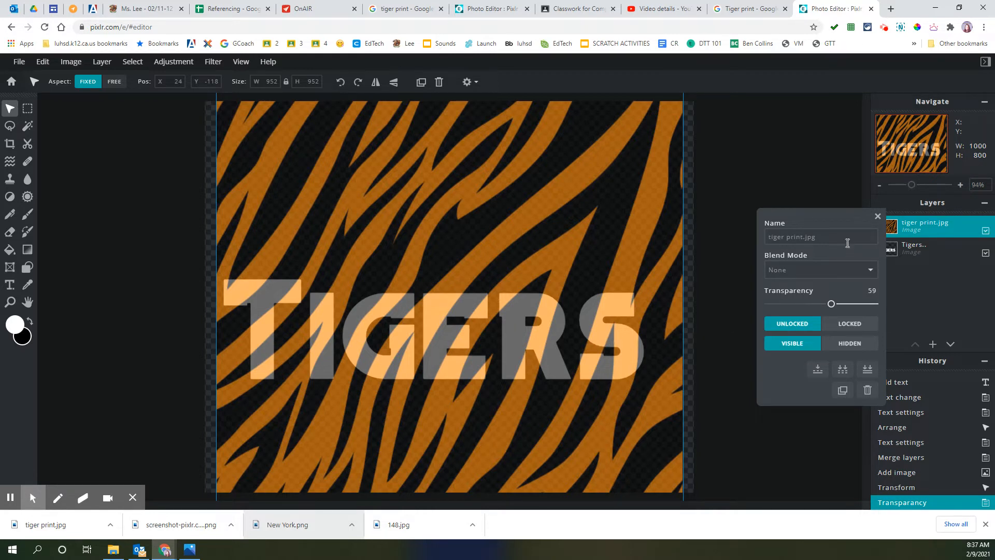
pyautogui.click(877, 218)
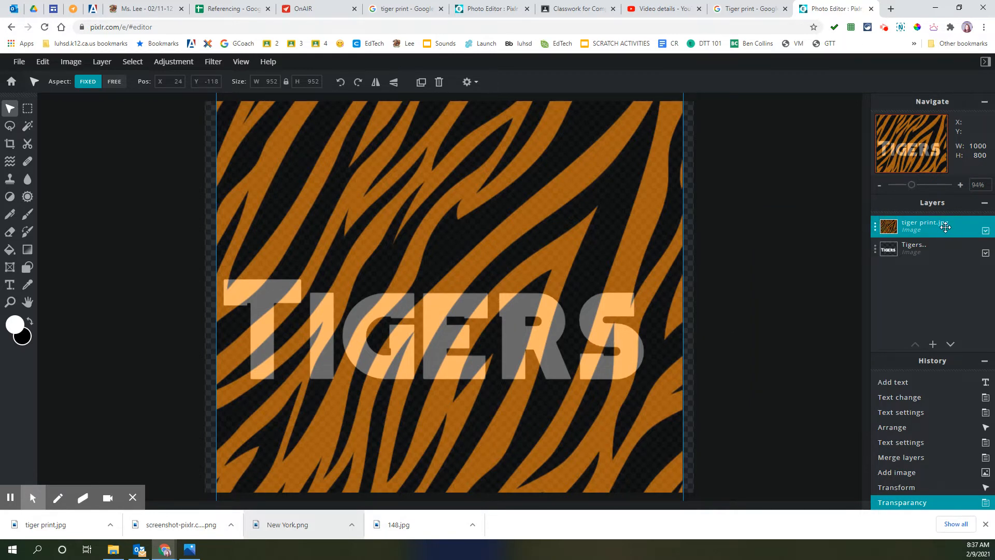
# Hide the tiger print layer and wand-select the empty area around the letters on the Tigers layer, including the hole in the R.
pyautogui.click(987, 232)
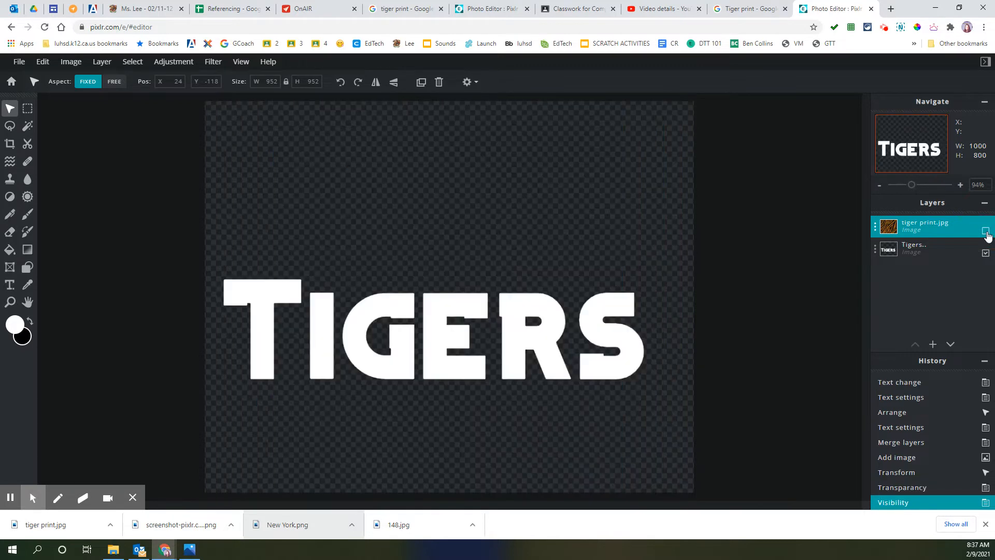
pyautogui.click(918, 247)
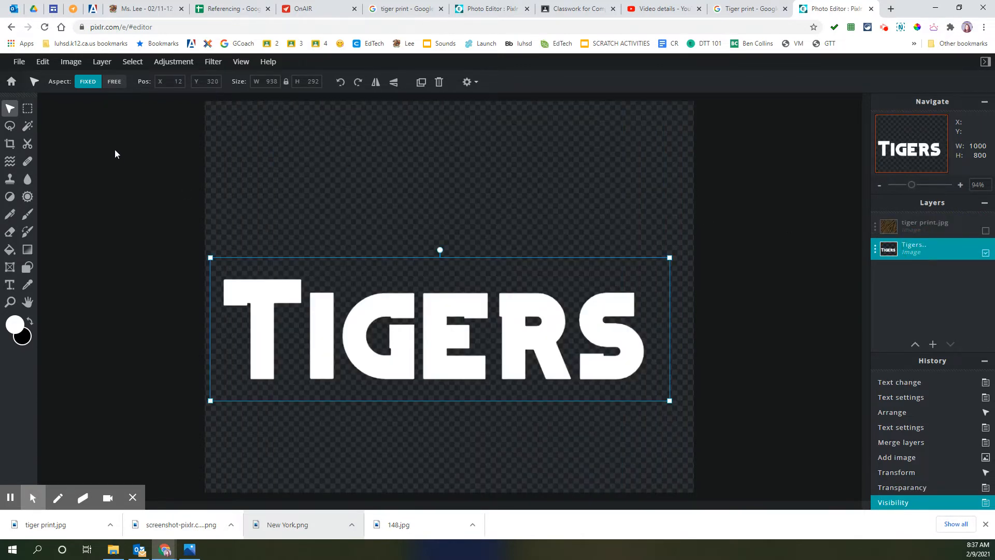
pyautogui.click(27, 126)
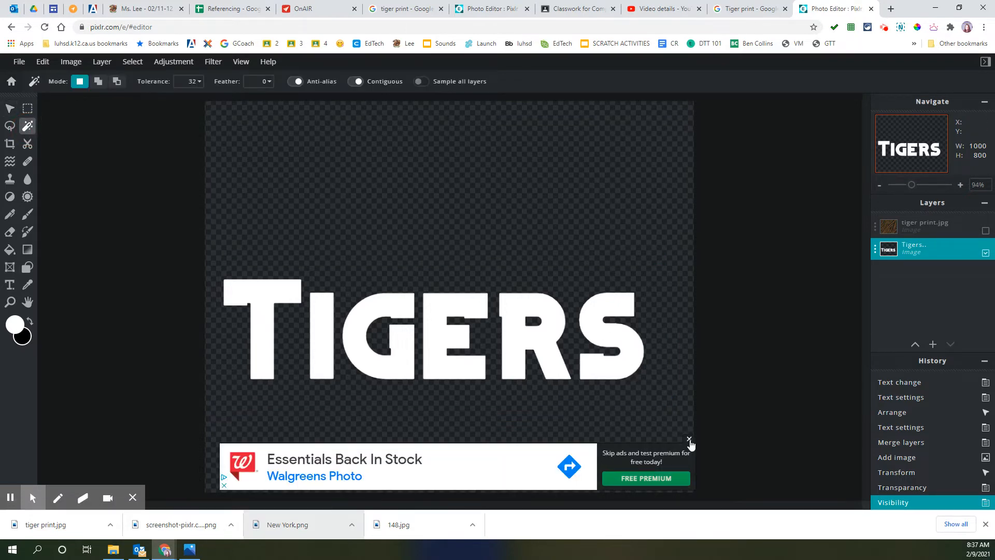
pyautogui.click(689, 439)
pyautogui.click(407, 214)
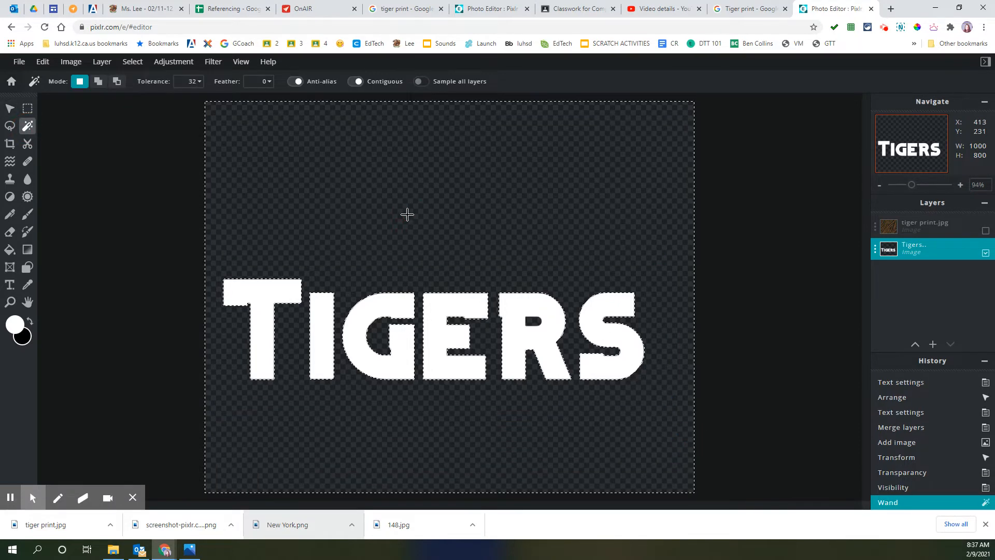
pyautogui.press('shift')
pyautogui.keyDown('shift'); pyautogui.click(530, 321); pyautogui.keyUp('shift')
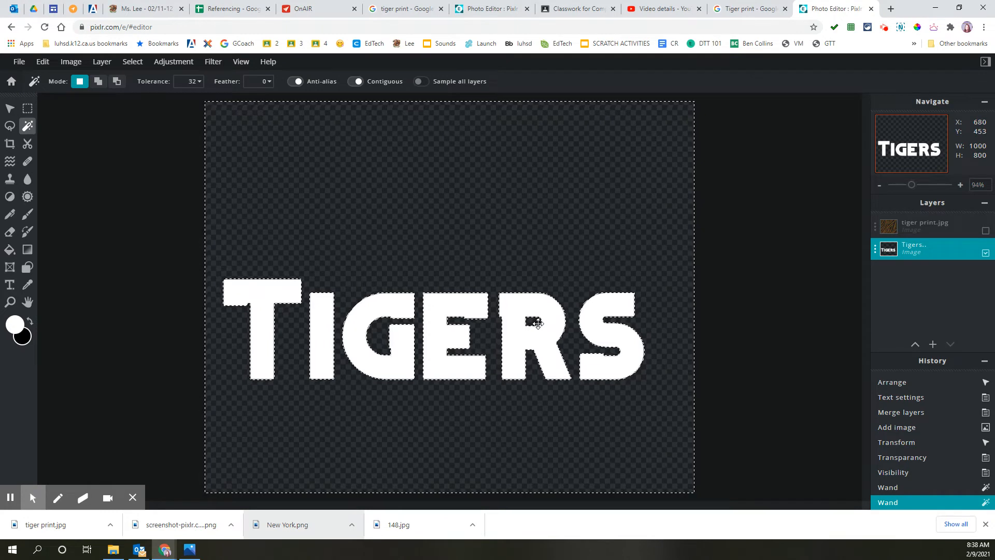
# Show the tiger print layer again and erase its stripes outside the letters with a size 700 eraser.
pyautogui.click(914, 223)
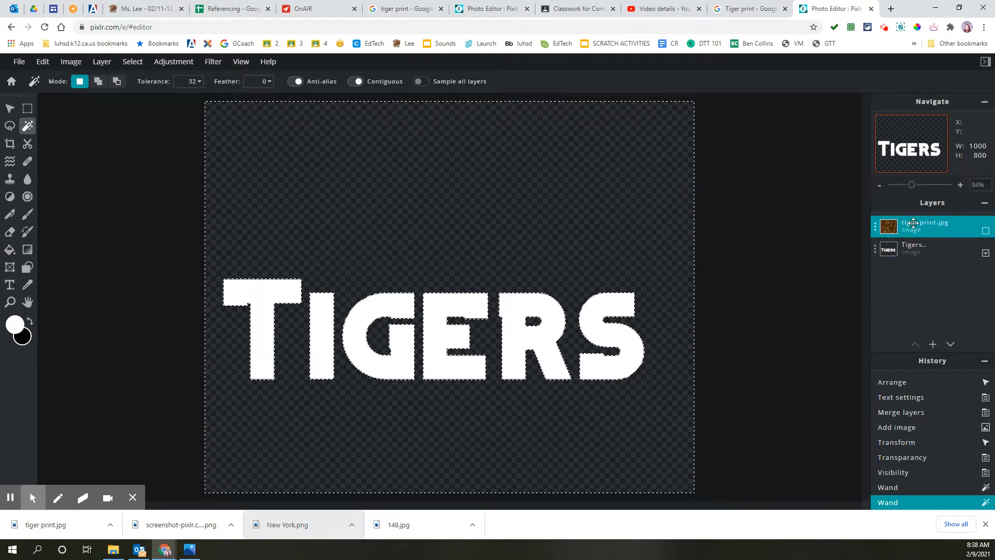
pyautogui.click(986, 231)
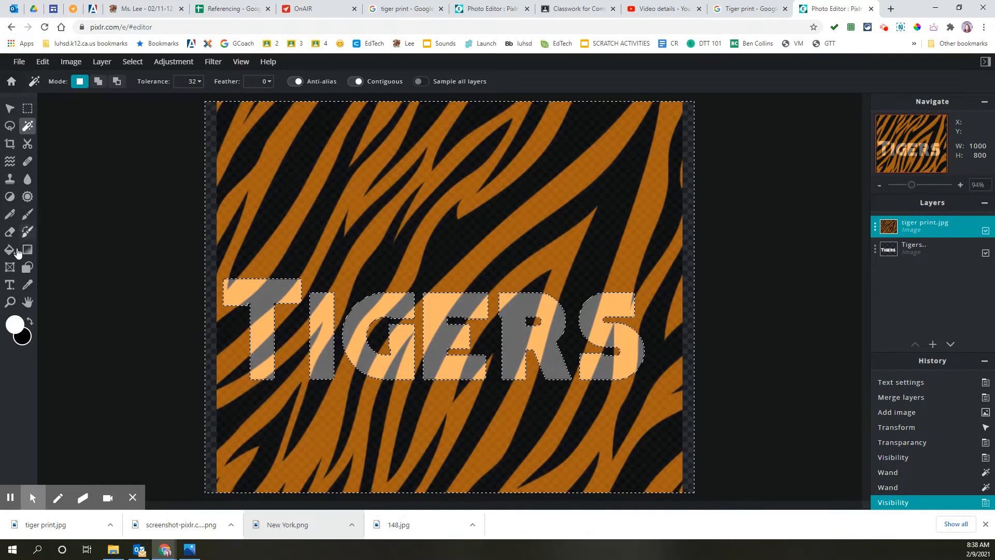
pyautogui.click(10, 233)
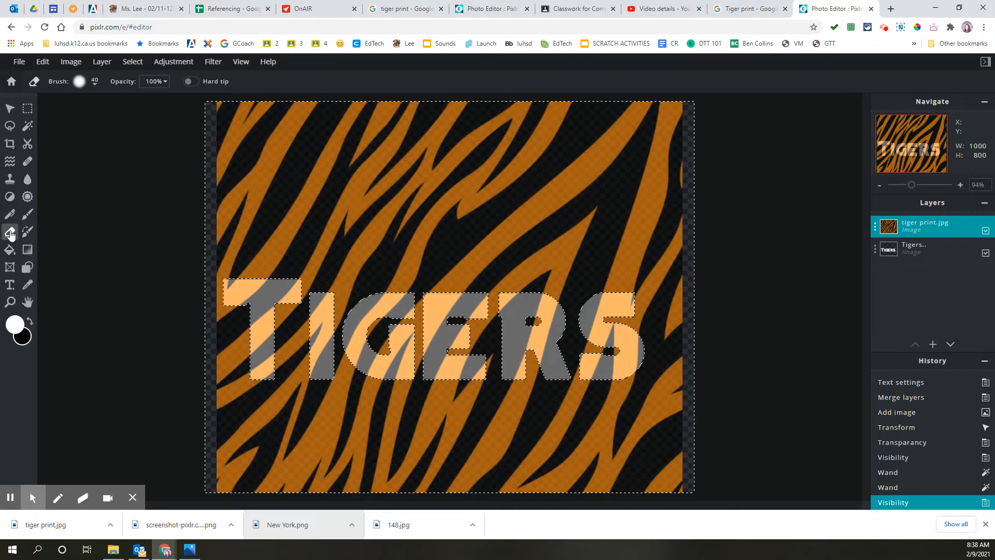
pyautogui.moveTo(238, 107)
pyautogui.mouseDown()
pyautogui.moveTo(252, 110)
pyautogui.moveTo(262, 98)
pyautogui.moveTo(300, 107)
pyautogui.moveTo(238, 111)
pyautogui.moveTo(225, 118)
pyautogui.moveTo(234, 124)
pyautogui.mouseUp()
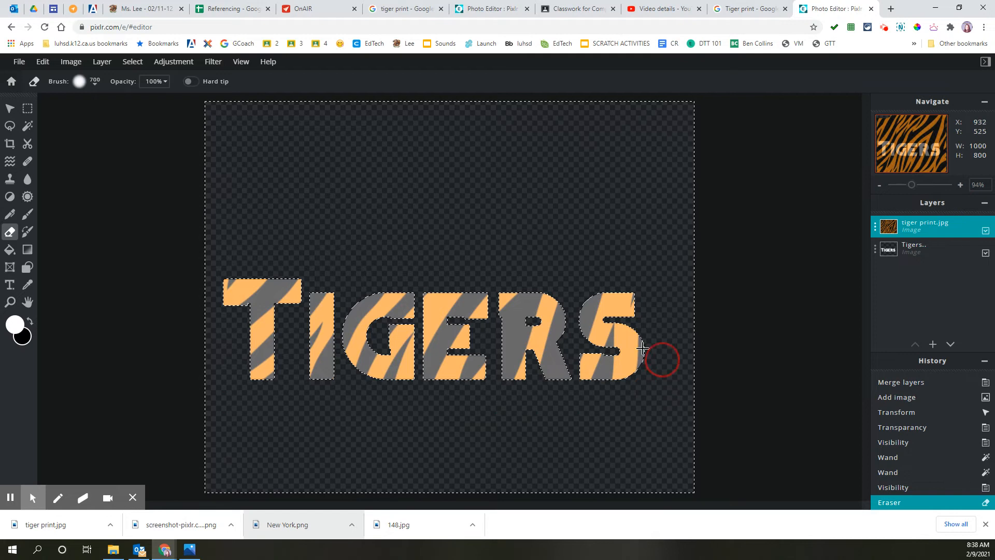
pyautogui.moveTo(643, 351)
pyautogui.mouseDown()
pyautogui.moveTo(283, 313)
pyautogui.moveTo(210, 284)
pyautogui.moveTo(212, 260)
pyautogui.mouseUp()
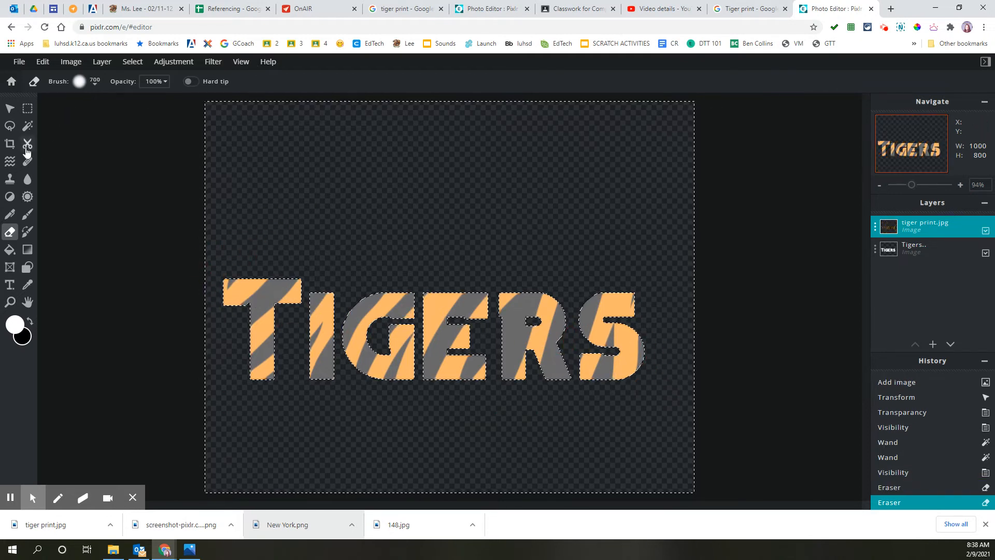
# Crop the canvas around the word to 951 × 264 and set the tiger print layer's transparency to 100.
pyautogui.click(9, 144)
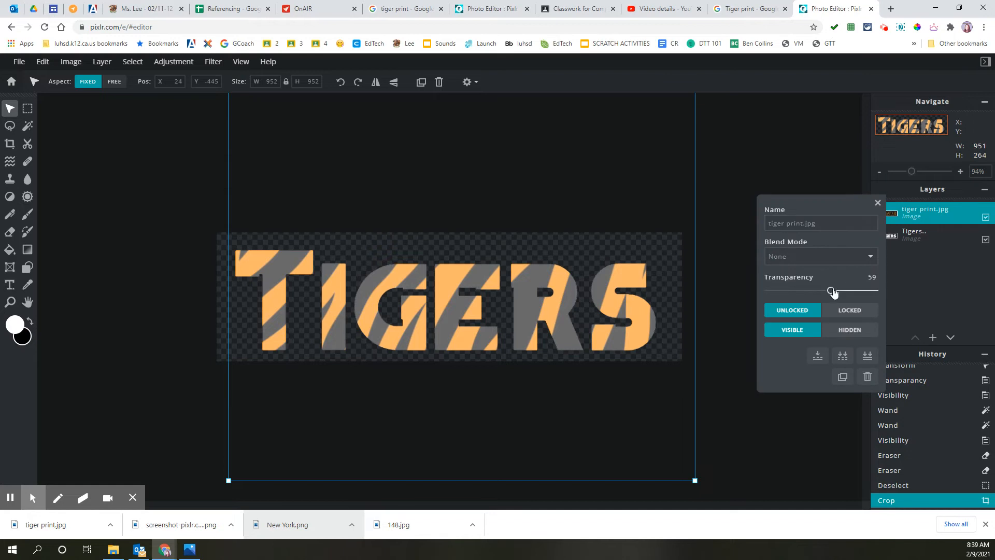
pyautogui.moveTo(833, 290); pyautogui.dragTo(876, 290)
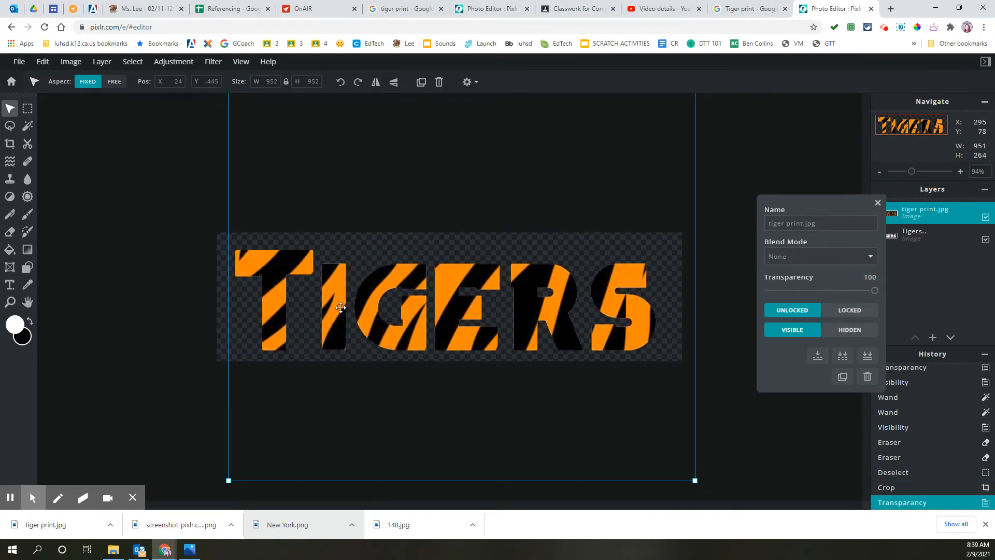
pyautogui.click(878, 203)
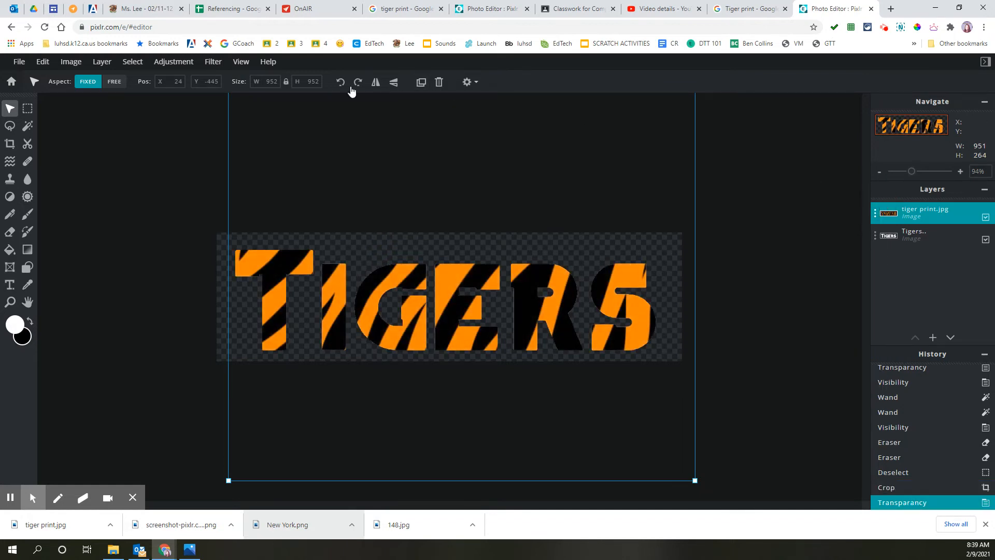
# Try an outer glow on the tiger print layer with size 7 px, feather 65%, opacity 90% and brown color #834307.
pyautogui.click(216, 62)
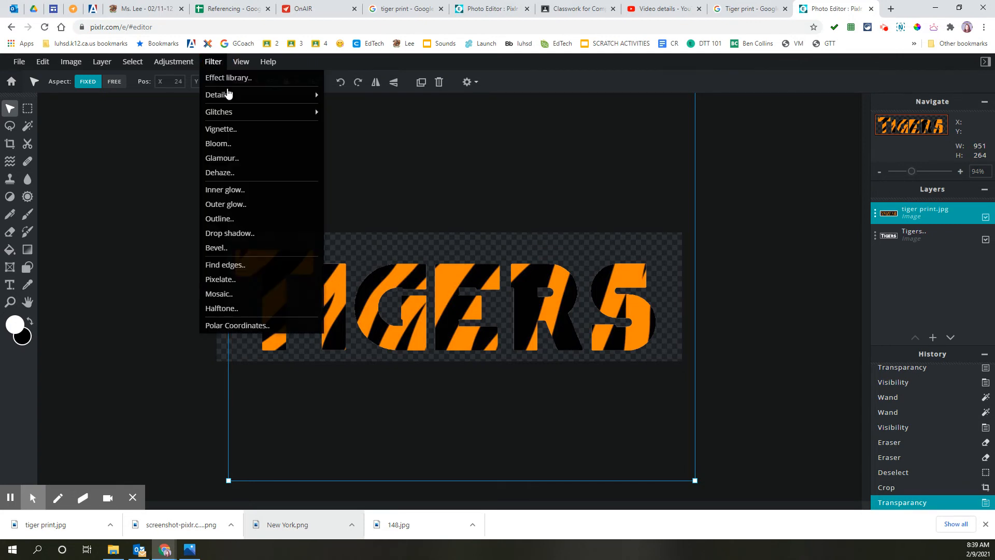
pyautogui.click(238, 205)
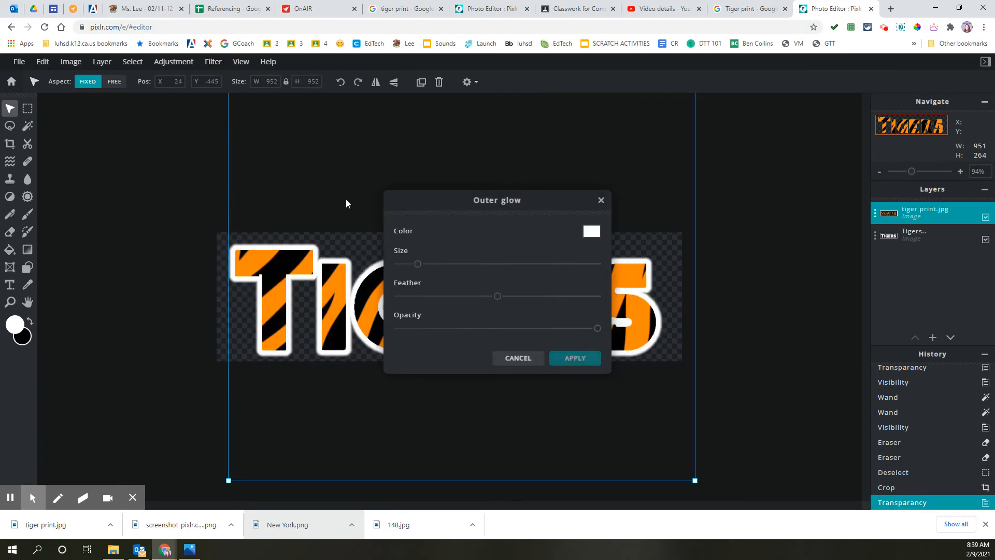
pyautogui.moveTo(497, 200); pyautogui.dragTo(791, 261)
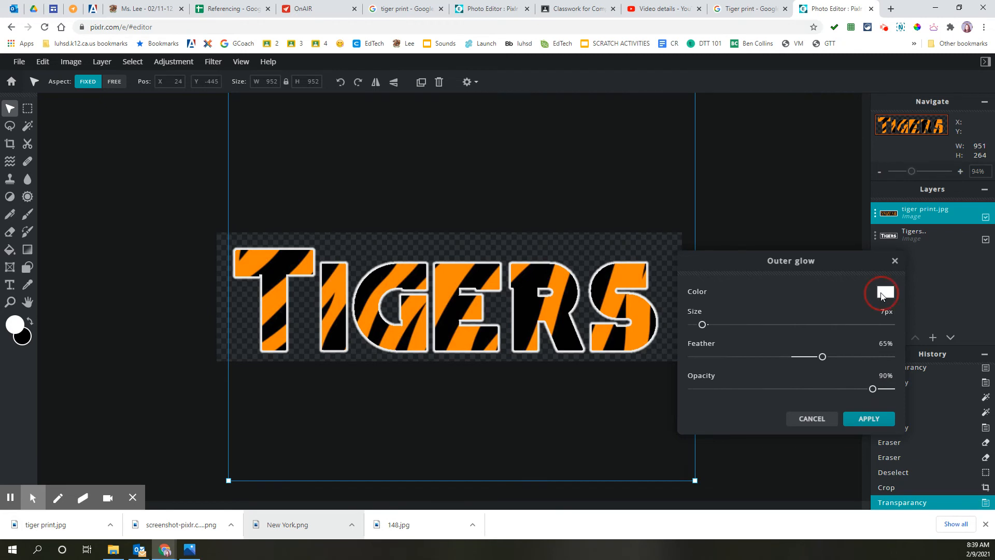
pyautogui.click(882, 295)
pyautogui.click(817, 395)
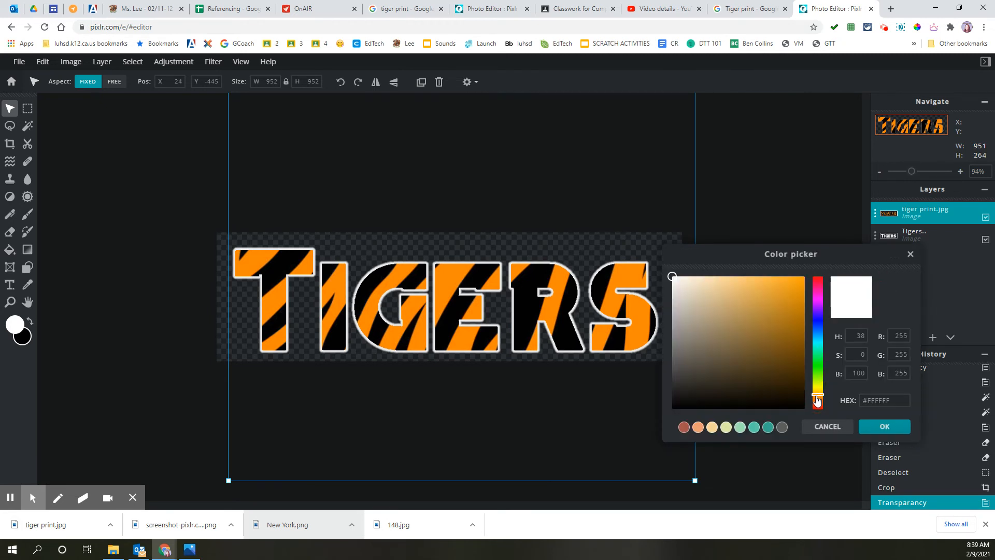
pyautogui.click(819, 398)
pyautogui.click(796, 358)
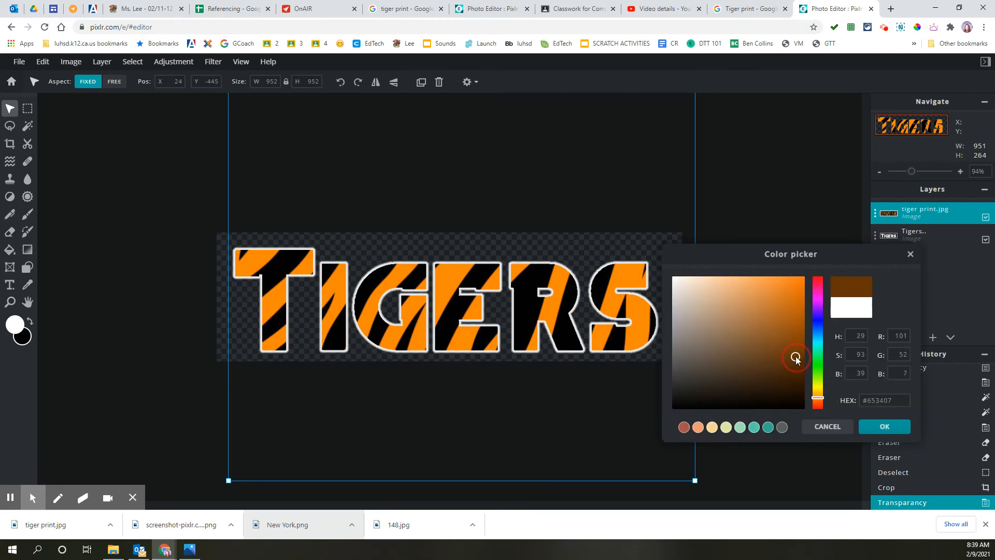
pyautogui.click(798, 341)
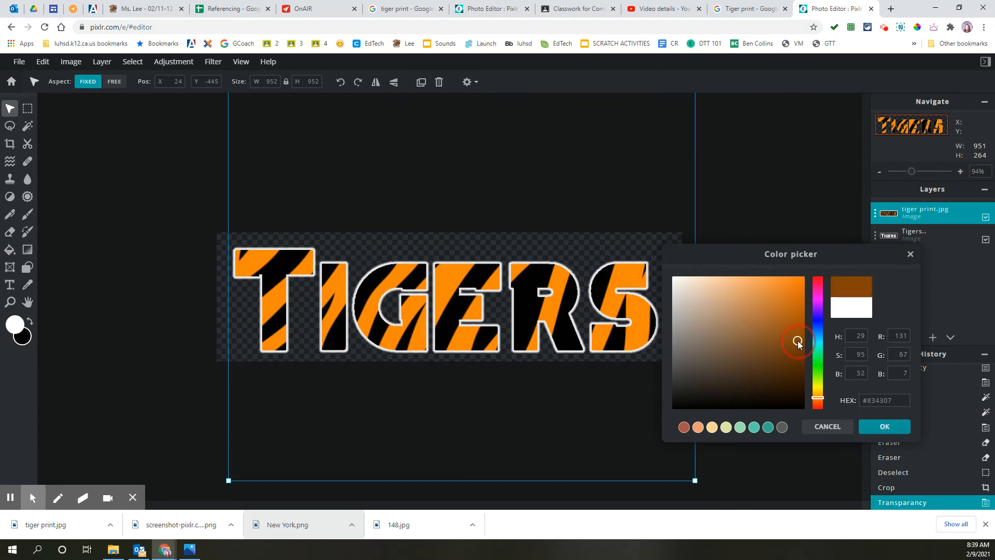
pyautogui.click(869, 428)
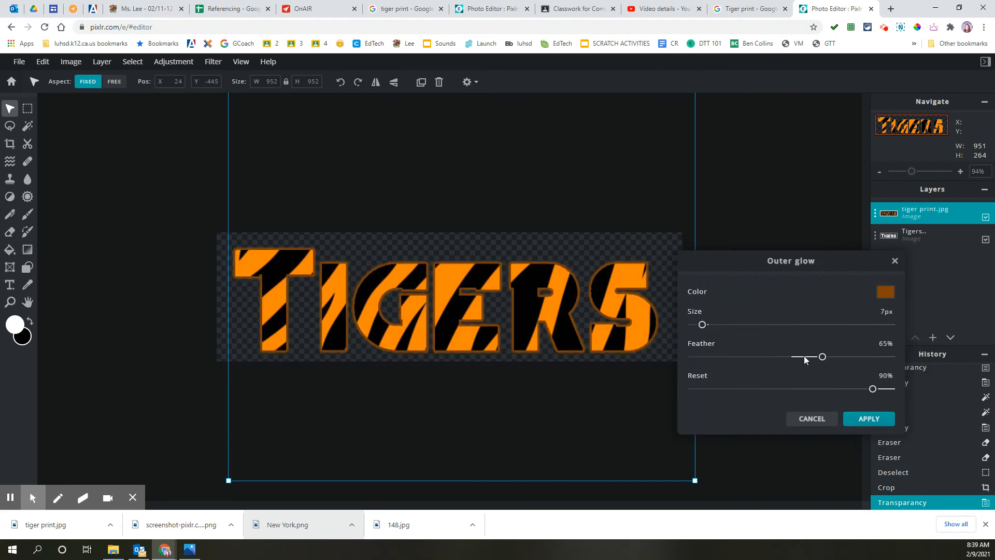
# Change the outer glow color to near-white, apply the glow and undo it.
pyautogui.click(889, 291)
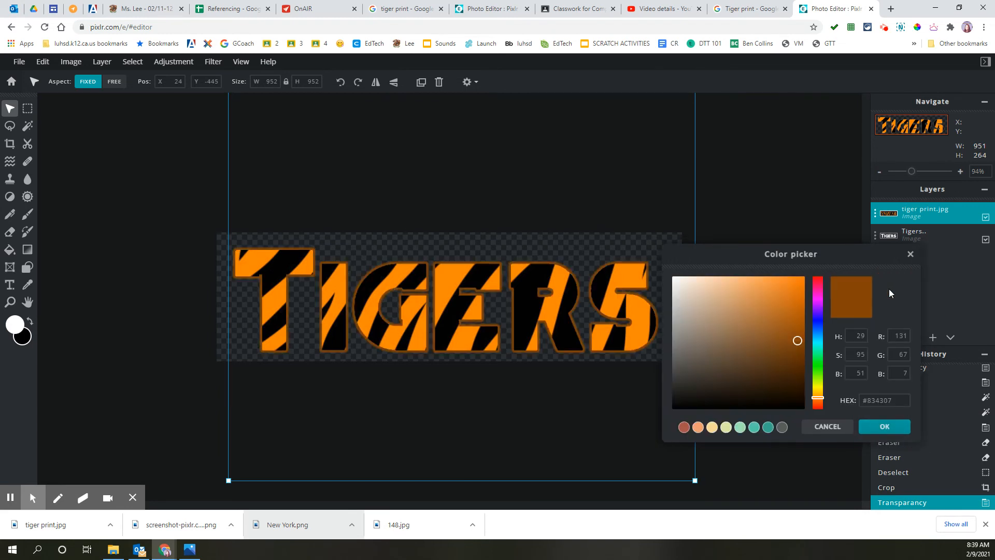
pyautogui.click(674, 280)
pyautogui.click(877, 424)
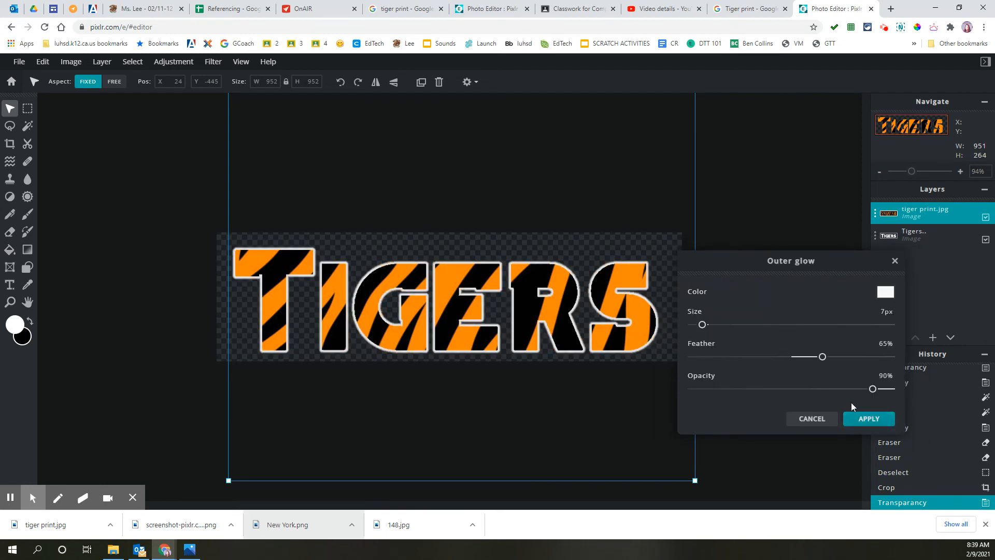
pyautogui.click(855, 420)
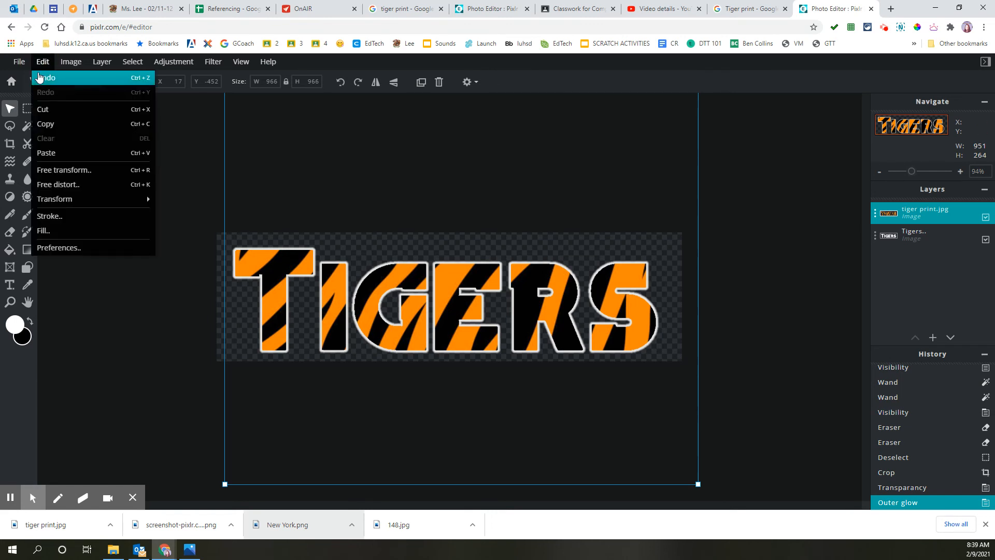
pyautogui.click(43, 78)
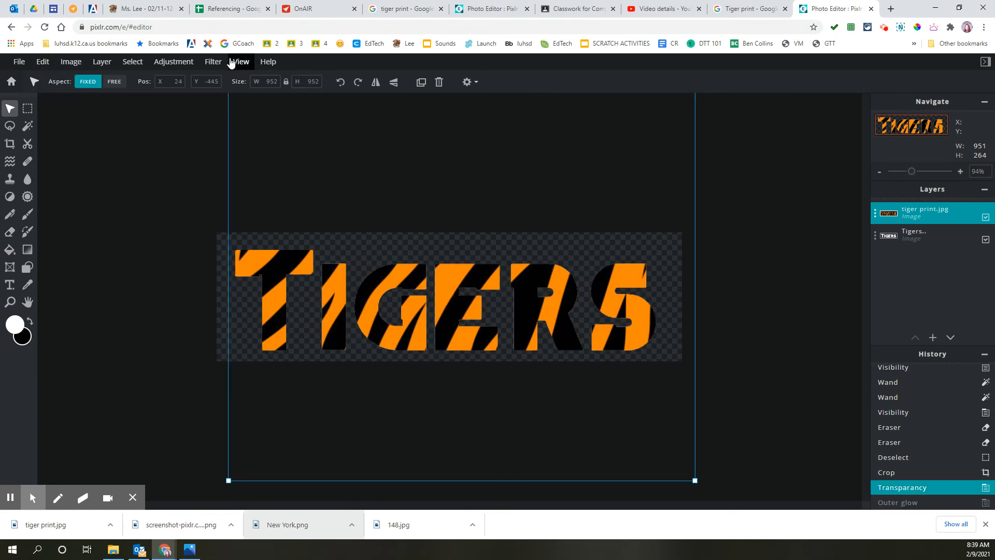
pyautogui.click(210, 64)
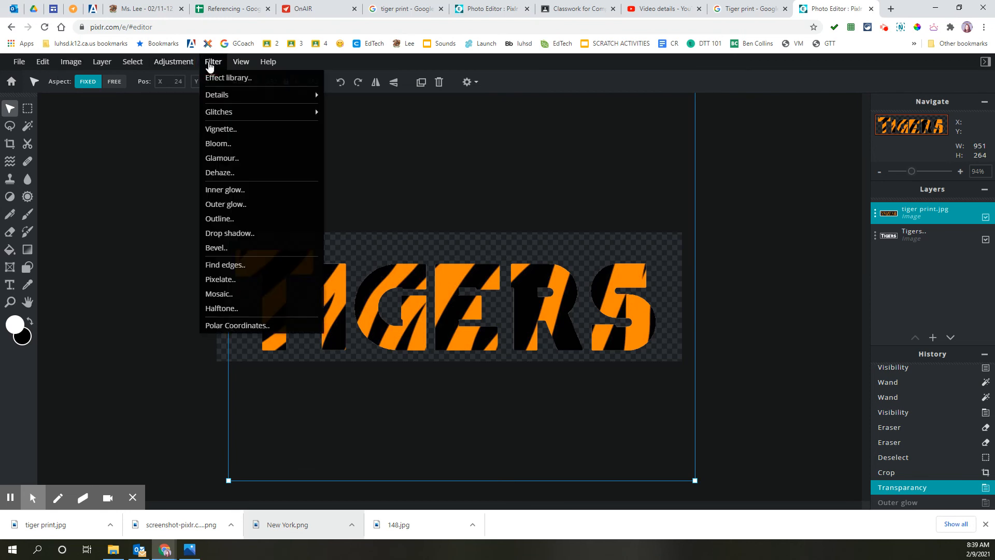
pyautogui.click(231, 218)
pyautogui.click(779, 415)
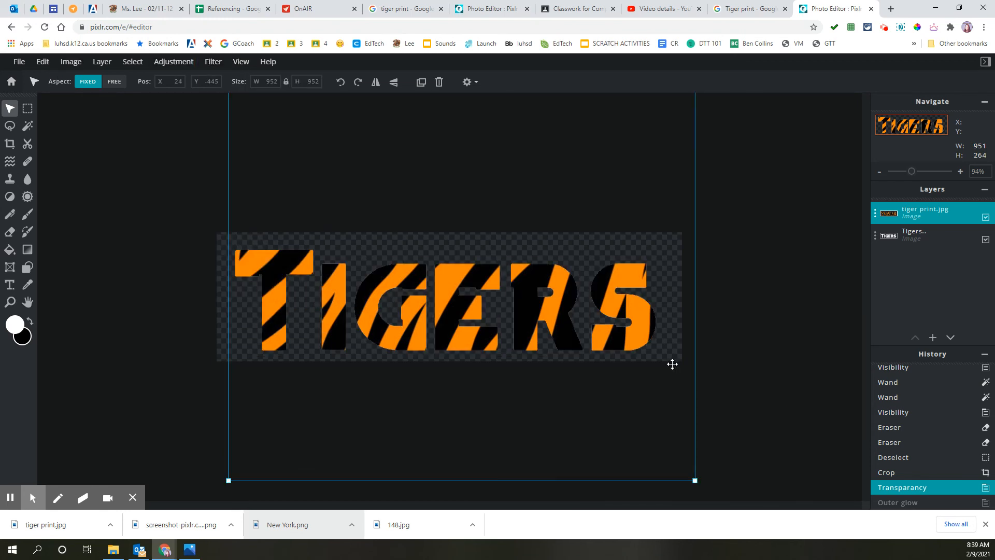
# Apply a white outer glow to the tiger print layer with size 15 px, feather 50% and opacity 100%.
pyautogui.click(211, 62)
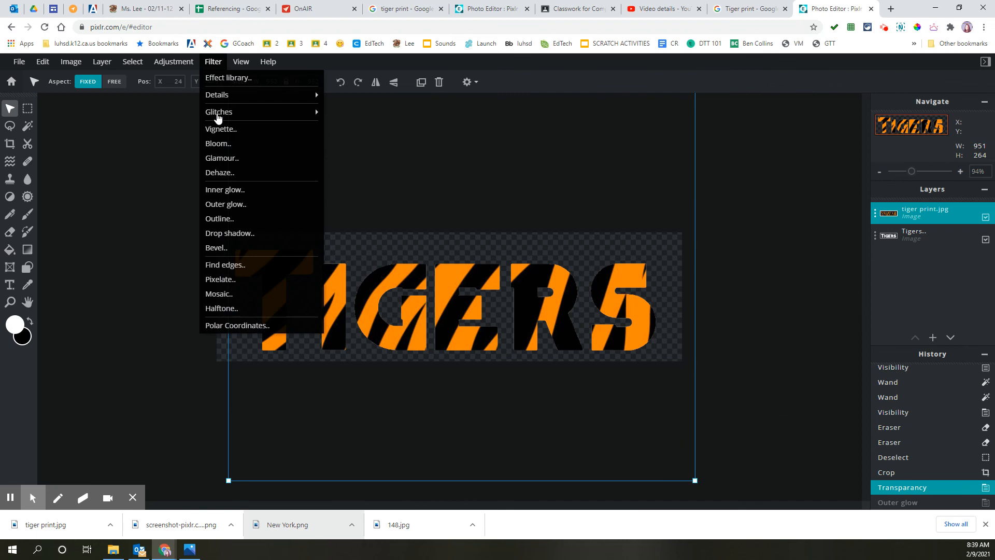
pyautogui.click(238, 205)
pyautogui.click(866, 418)
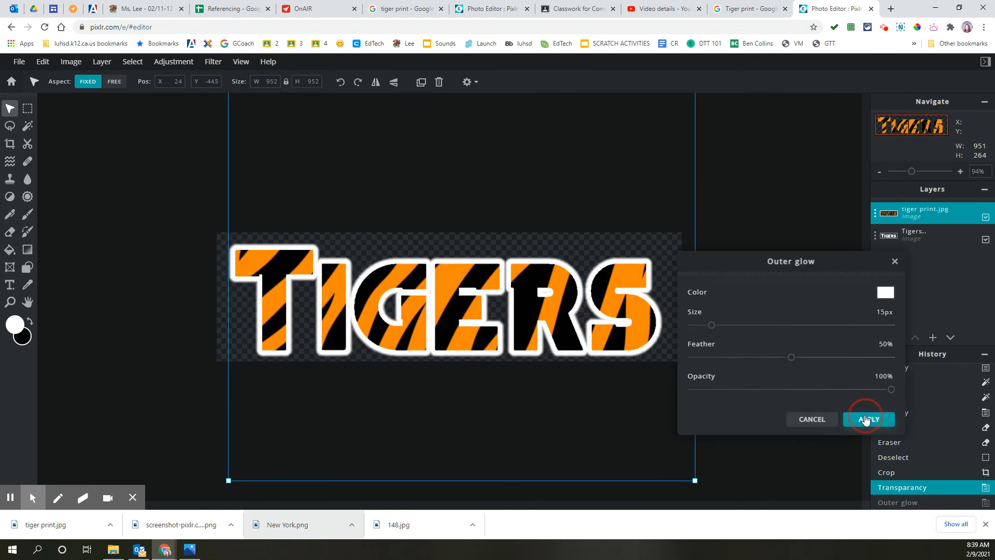
# Save the design as a PNG image named Tigers.
pyautogui.click(19, 62)
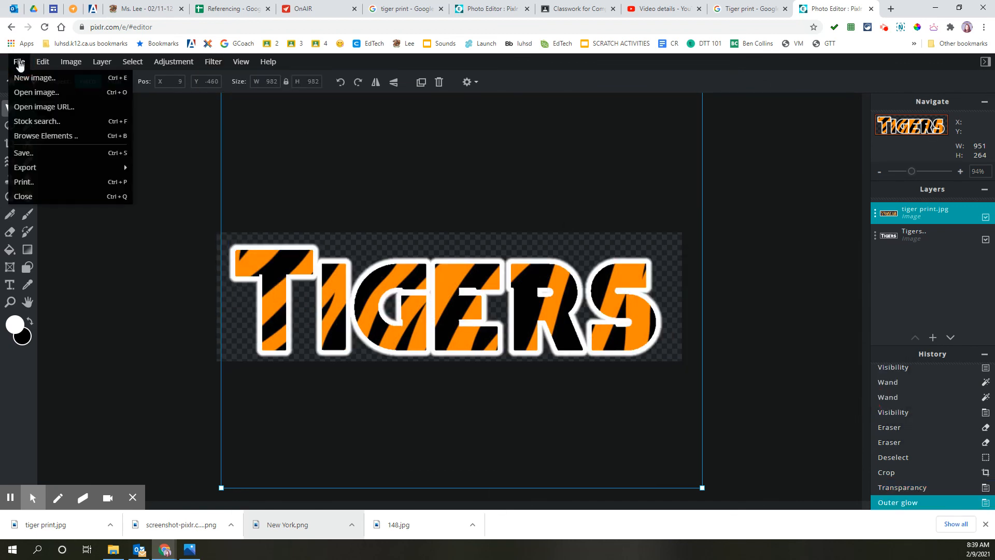
pyautogui.click(23, 154)
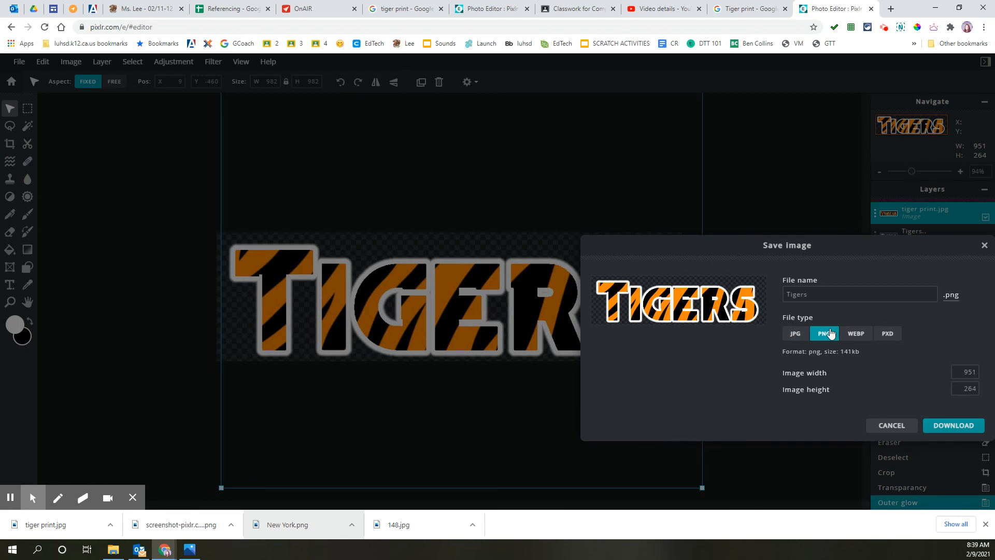